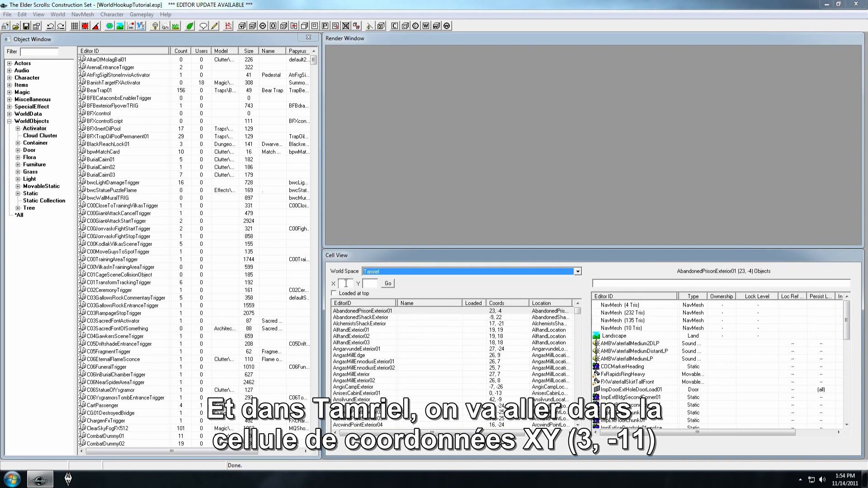
# Load the Tamriel cell at coordinates X 3, Y -11 and list loaded cells at the top of the cell list
pyautogui.click(346, 283)
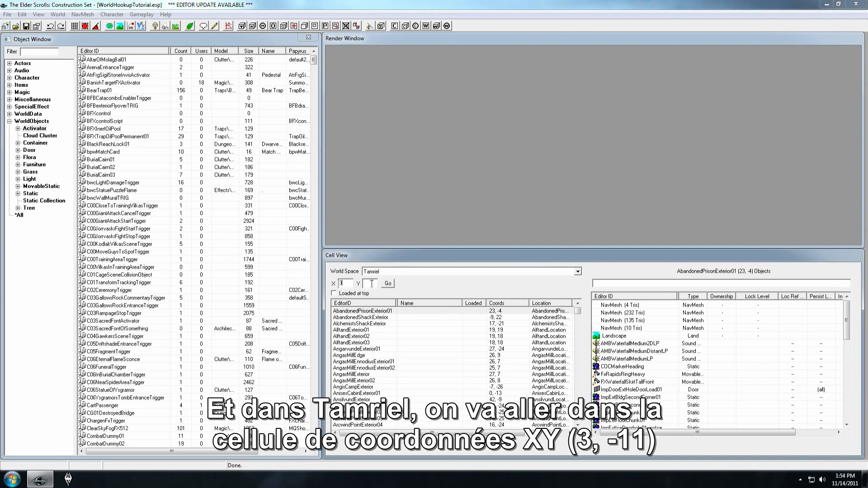
pyautogui.write('-11')
pyautogui.click(388, 283)
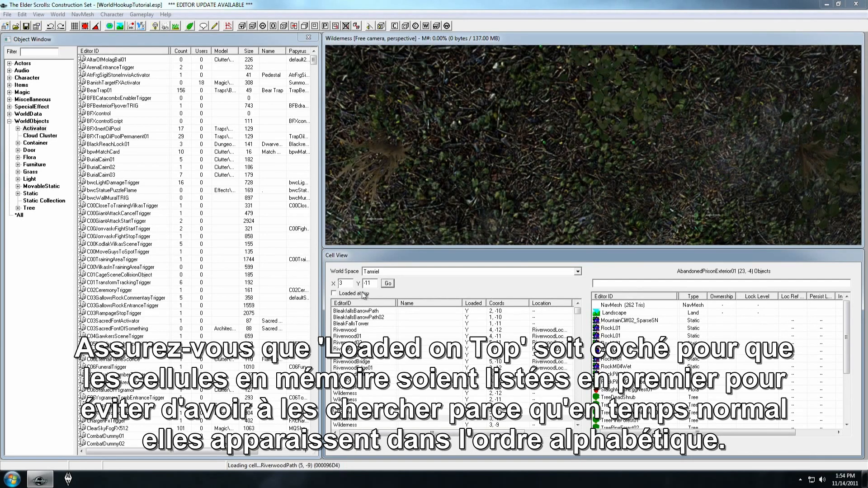
pyautogui.click(344, 294)
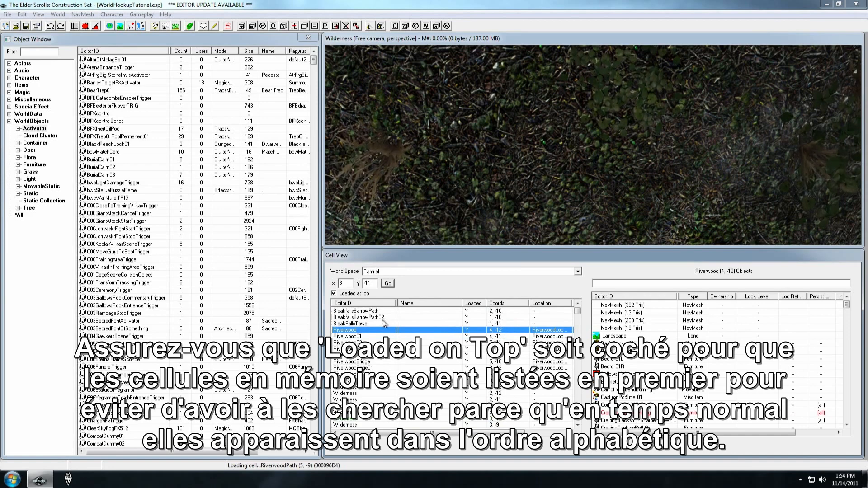
# Turn on scene lighting and sky lighting for the loaded Tamriel cell
pyautogui.click(498, 160)
pyautogui.scroll(-5, 500, 167)
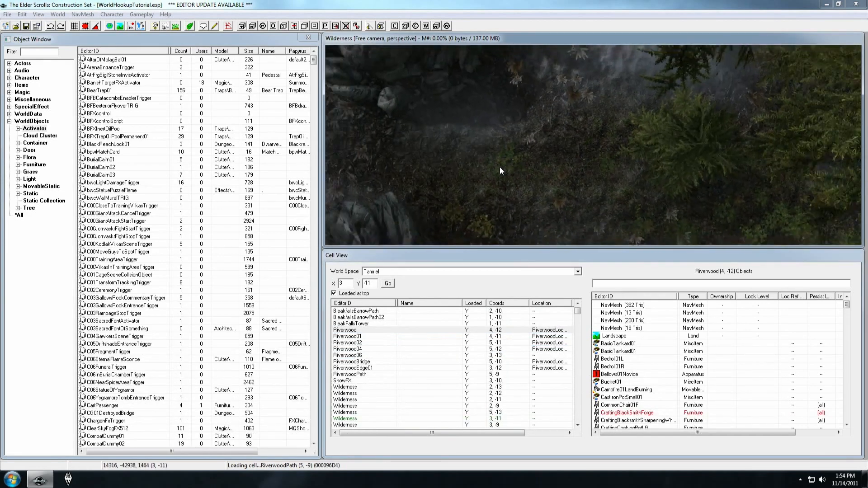
pyautogui.scroll(5, 498, 163)
pyautogui.keyDown('shift'); pyautogui.moveTo(494, 152); pyautogui.dragTo(522, 121, button='middle'); pyautogui.keyUp('shift')
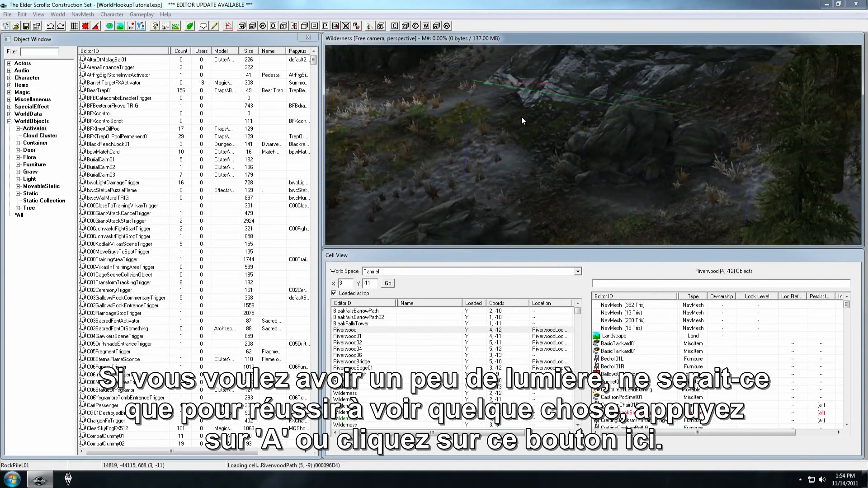
pyautogui.click(156, 26)
pyautogui.click(155, 26)
pyautogui.click(155, 26)
pyautogui.click(156, 27)
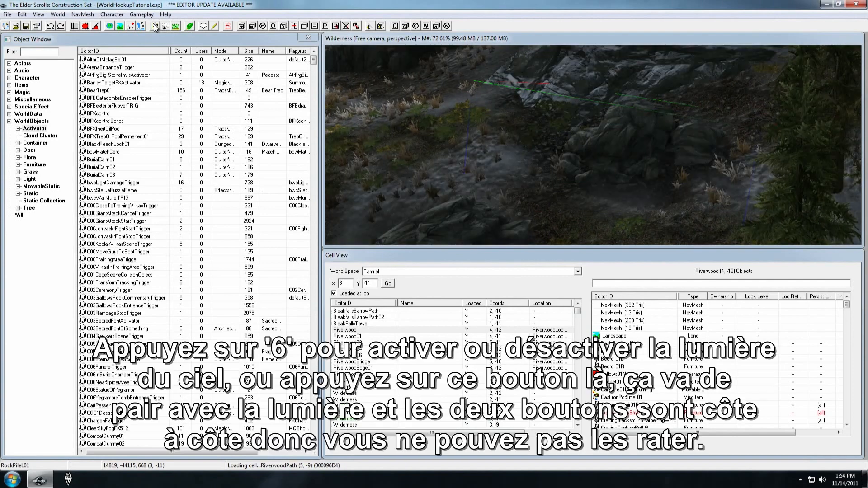
pyautogui.click(166, 26)
pyautogui.click(166, 26)
pyautogui.click(165, 27)
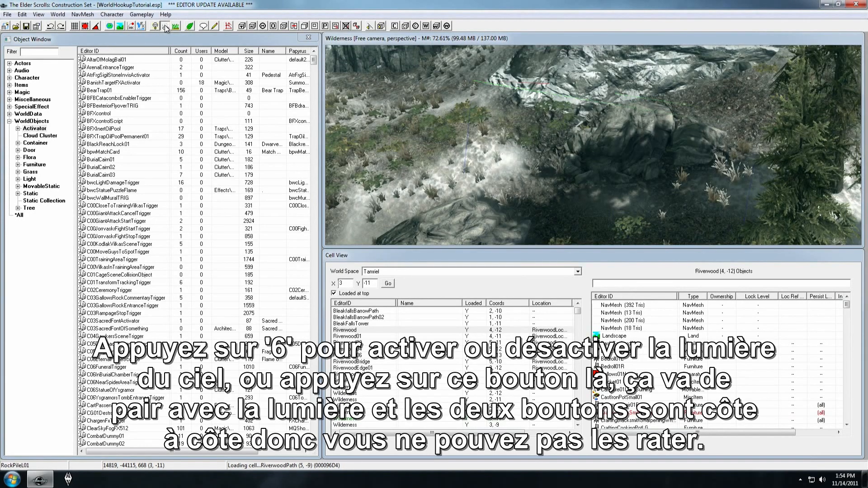
# Examine the terrain from above to judge the extent of cell 3, -11 and its borders
pyautogui.moveTo(692, 220); pyautogui.dragTo(673, 192, button='middle')
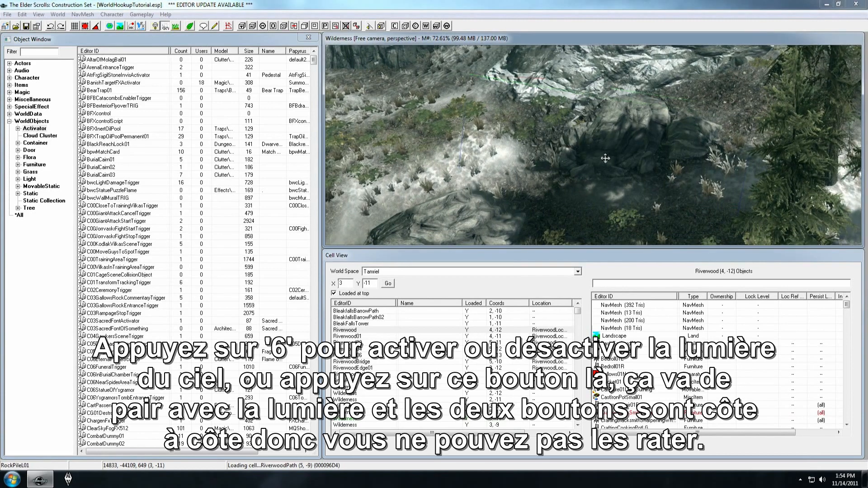
pyautogui.keyDown('shift'); pyautogui.moveTo(605, 158); pyautogui.dragTo(611, 158, button='middle'); pyautogui.keyUp('shift')
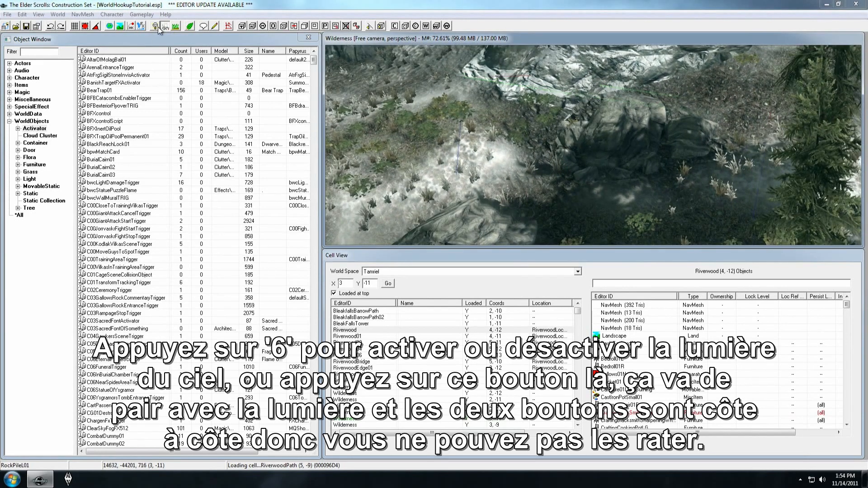
pyautogui.keyDown('shift'); pyautogui.moveTo(660, 191); pyautogui.dragTo(658, 185, button='middle'); pyautogui.keyUp('shift')
pyautogui.moveTo(595, 137)
pyautogui.mouseDown(button='middle')
pyautogui.moveTo(592, 167)
pyautogui.moveTo(600, 153)
pyautogui.mouseUp(button='middle')
pyautogui.scroll(-4, 590, 172)
pyautogui.scroll(-4, 600, 152)
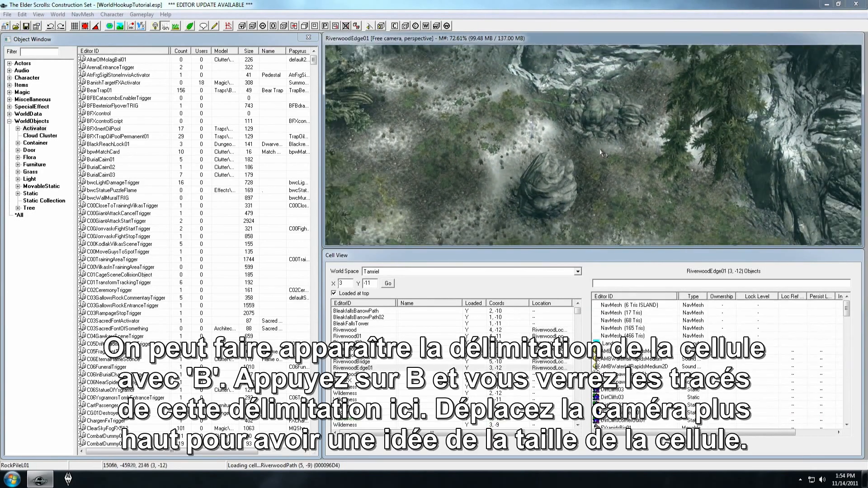
pyautogui.scroll(-3, 601, 153)
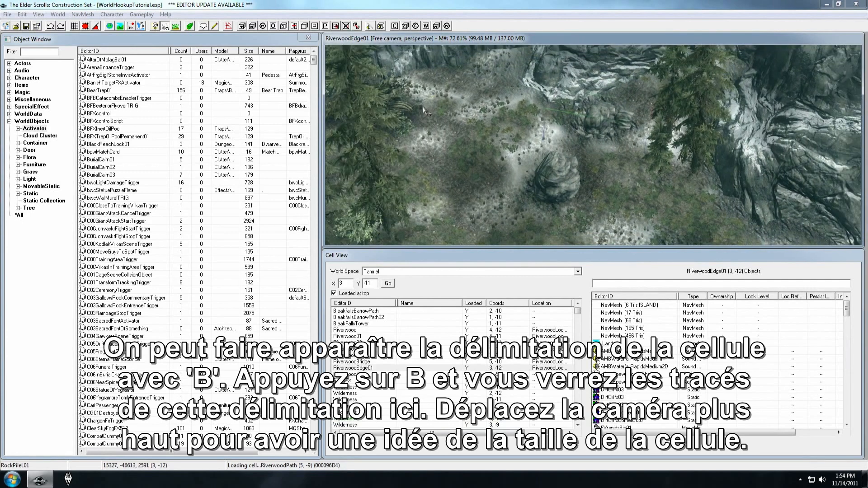
pyautogui.moveTo(525, 137); pyautogui.dragTo(487, 73, button='middle')
pyautogui.scroll(-4, 496, 108)
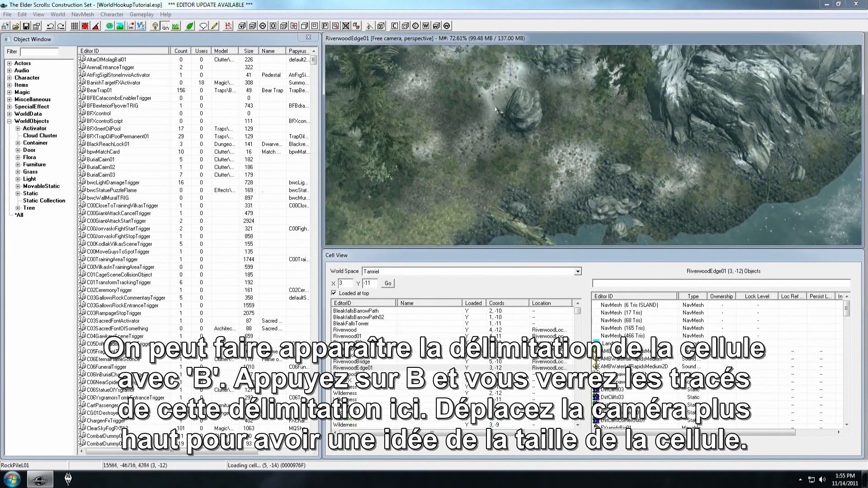
pyautogui.scroll(-2, 496, 108)
pyautogui.moveTo(545, 112); pyautogui.dragTo(551, 144, button='middle')
pyautogui.scroll(-2, 551, 145)
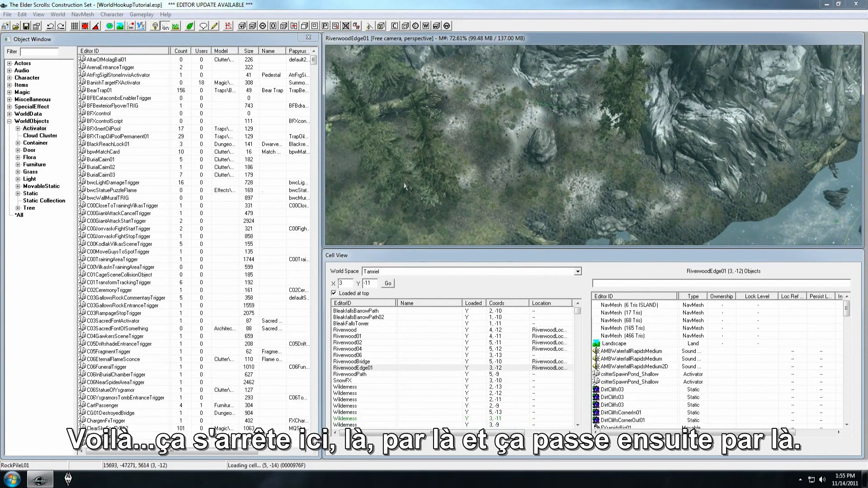
pyautogui.scroll(-1, 479, 131)
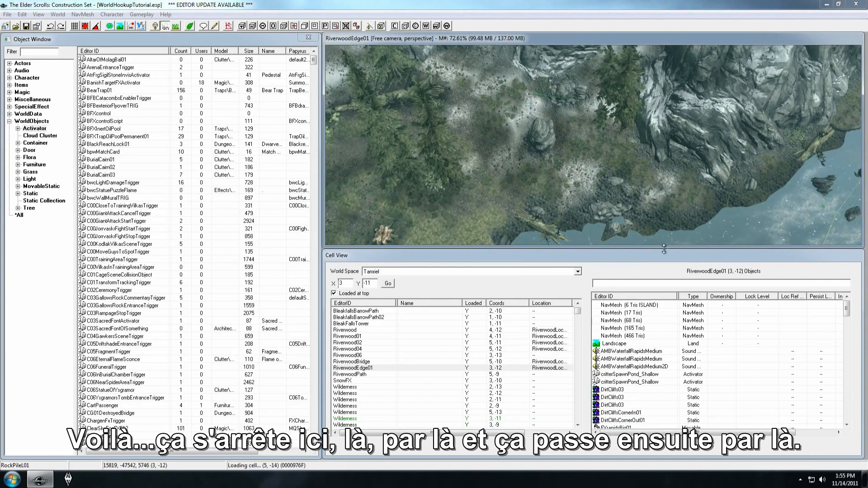
pyautogui.moveTo(525, 106); pyautogui.dragTo(516, 123, button='middle')
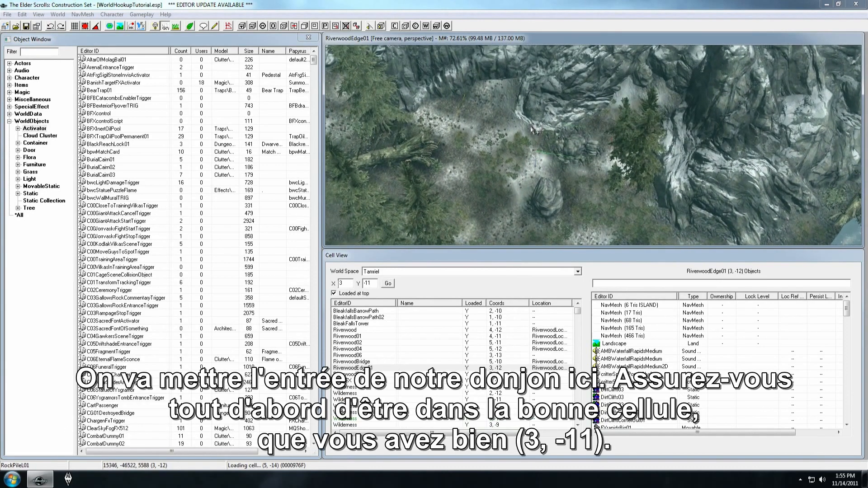
# Check that the dungeon entrance site near the boulder lies in cell 3, -11 rather than 3, -12
pyautogui.scroll(10, 561, 178)
pyautogui.moveTo(488, 161); pyautogui.dragTo(519, 129, button='middle')
pyautogui.click(554, 167)
pyautogui.scroll(2, 555, 176)
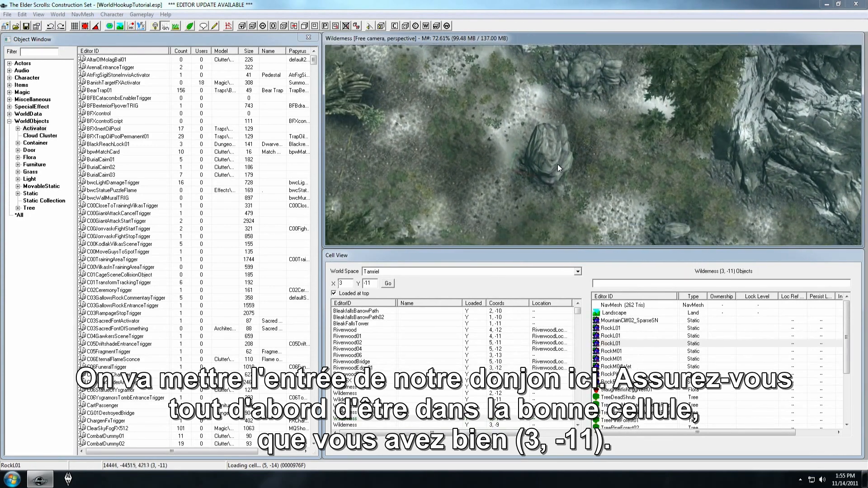
pyautogui.scroll(6, 559, 169)
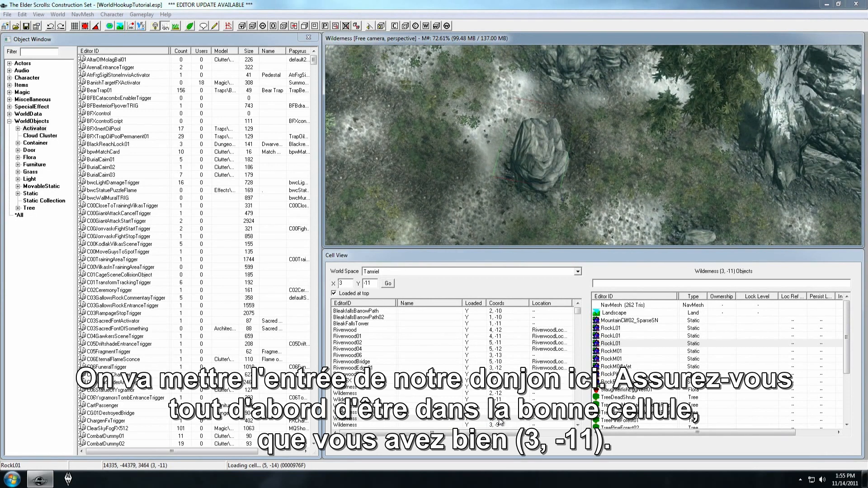
pyautogui.moveTo(509, 201); pyautogui.dragTo(504, 141, button='middle')
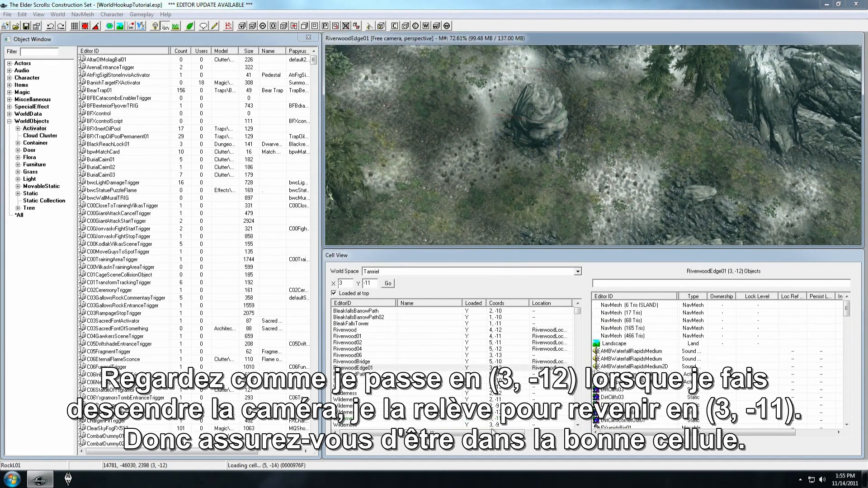
pyautogui.moveTo(515, 156); pyautogui.dragTo(518, 191, button='middle')
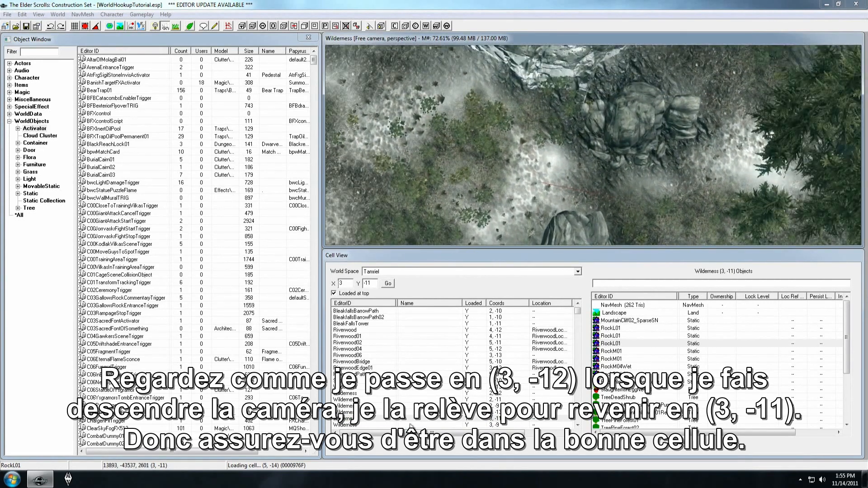
# Rename the Wilderness cell at 3, -11 as LokirsTombExterior01
pyautogui.click(367, 420)
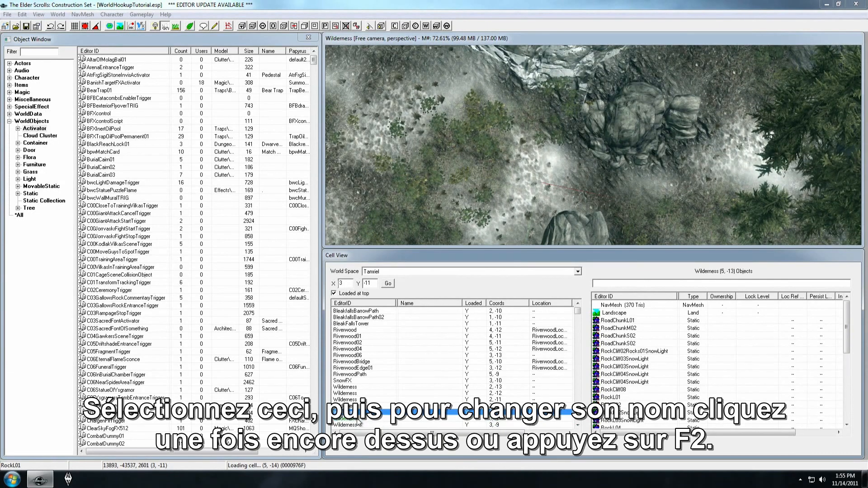
pyautogui.click(348, 419)
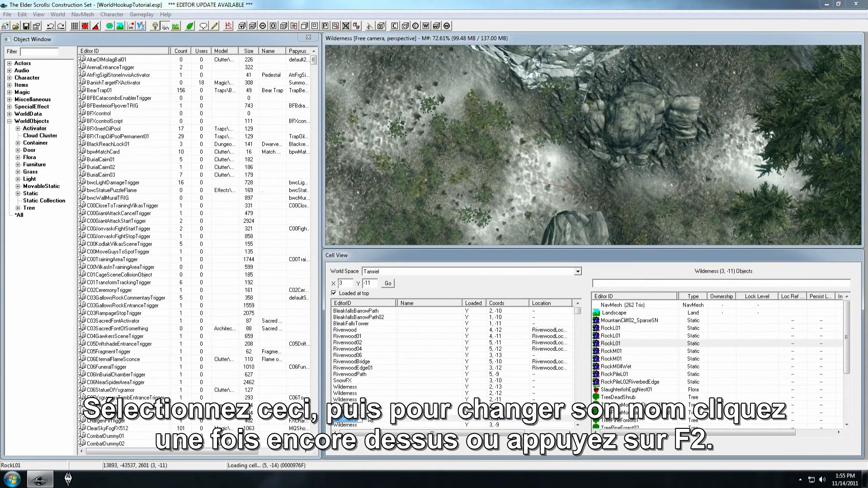
pyautogui.click(356, 420)
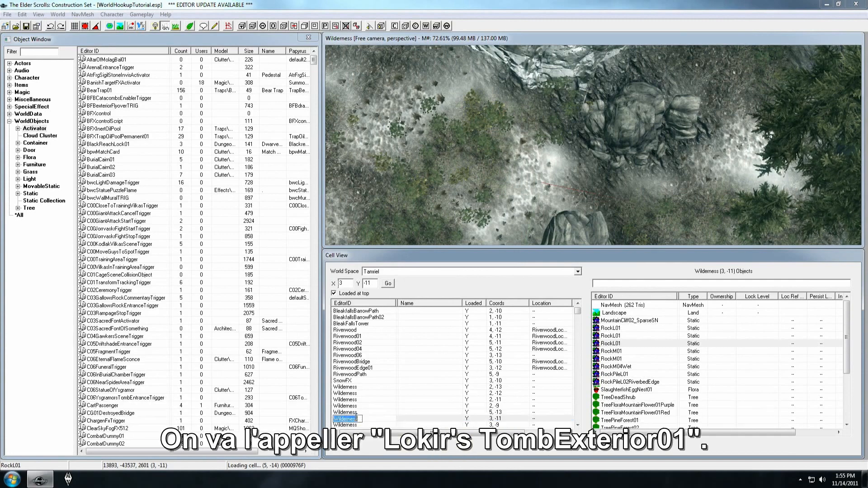
pyautogui.write('Loki')
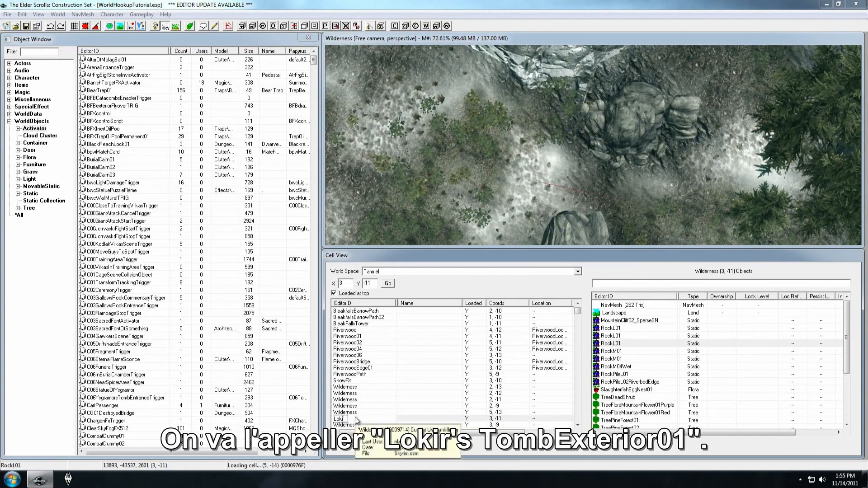
pyautogui.write('rsTombExterior01')
pyautogui.press('Return')
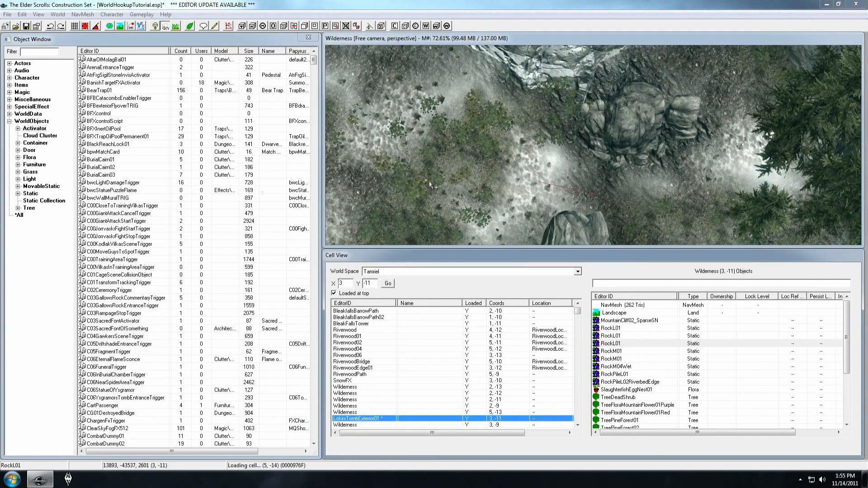
# Filter all object categories for nordwelling02extbaseC
pyautogui.moveTo(408, 181); pyautogui.dragTo(438, 178, button='middle')
pyautogui.moveTo(556, 122); pyautogui.dragTo(675, 190, button='middle')
pyautogui.keyDown('shift'); pyautogui.moveTo(533, 106); pyautogui.dragTo(540, 135, button='middle'); pyautogui.keyUp('shift')
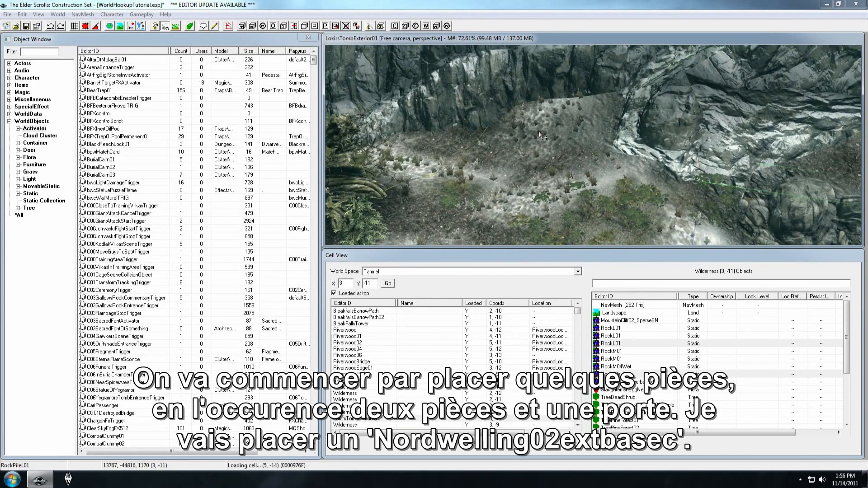
pyautogui.keyDown('shift'); pyautogui.moveTo(505, 132); pyautogui.dragTo(492, 143, button='middle'); pyautogui.keyUp('shift')
pyautogui.scroll(5, 531, 147)
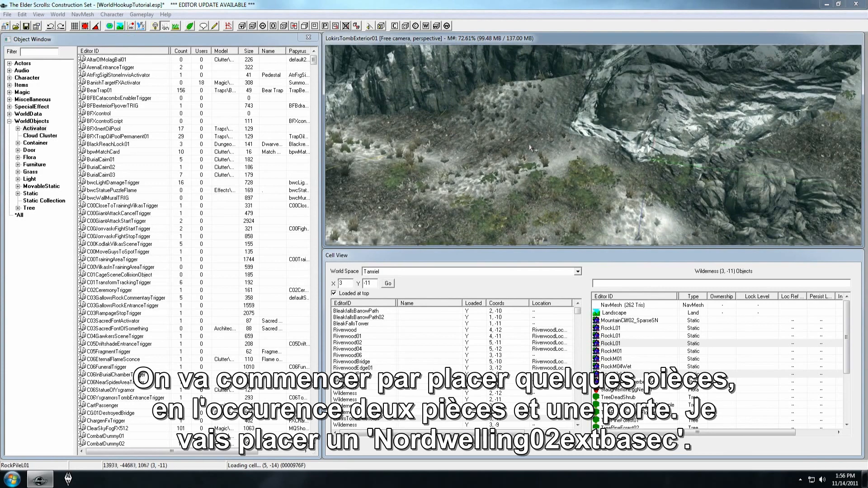
pyautogui.click(36, 52)
pyautogui.write('nordwelling02e')
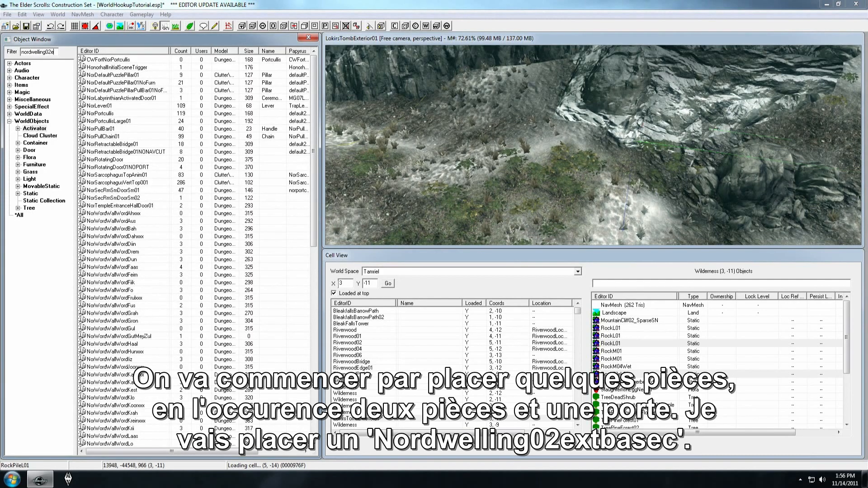
pyautogui.write('xtb')
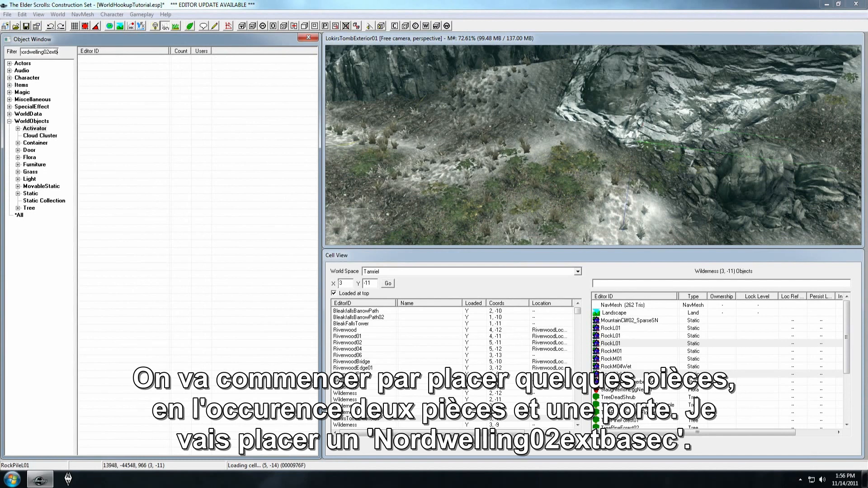
pyautogui.write('aseC')
pyautogui.click(19, 215)
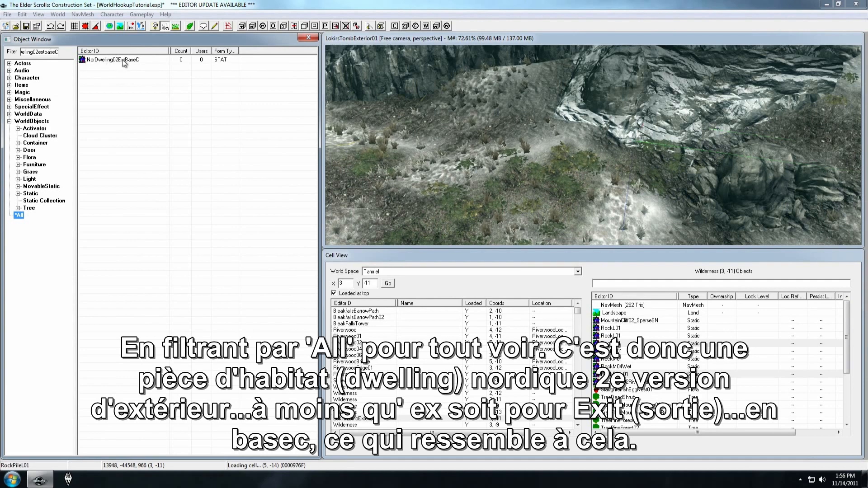
# Place NorDwelling02ExtBaseC on the slope at the foot of the cliff, then rotate and reposition it
pyautogui.moveTo(124, 63)
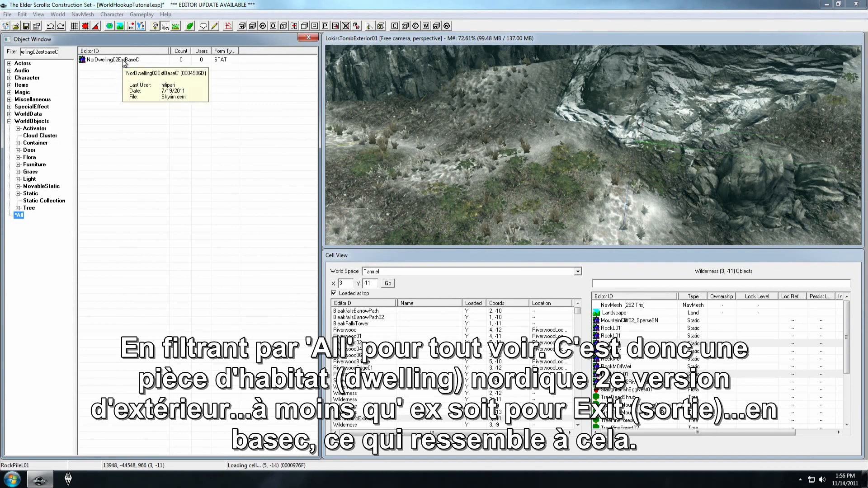
pyautogui.click(115, 62)
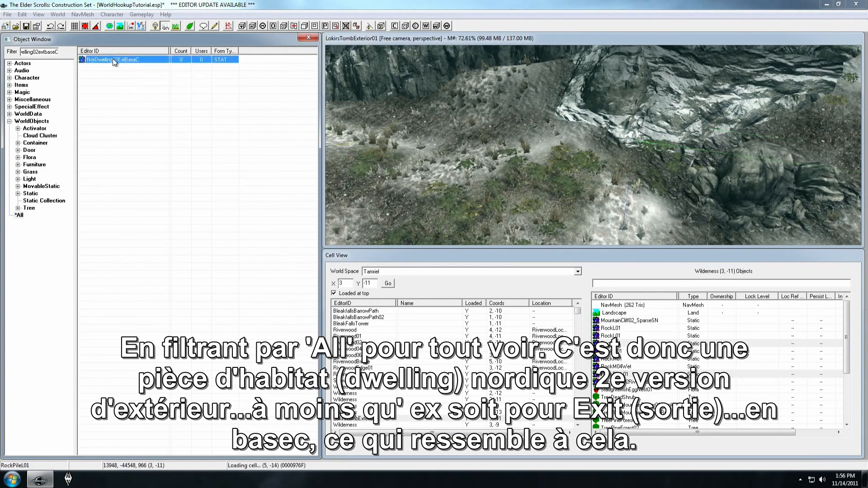
pyautogui.moveTo(572, 189); pyautogui.dragTo(541, 144)
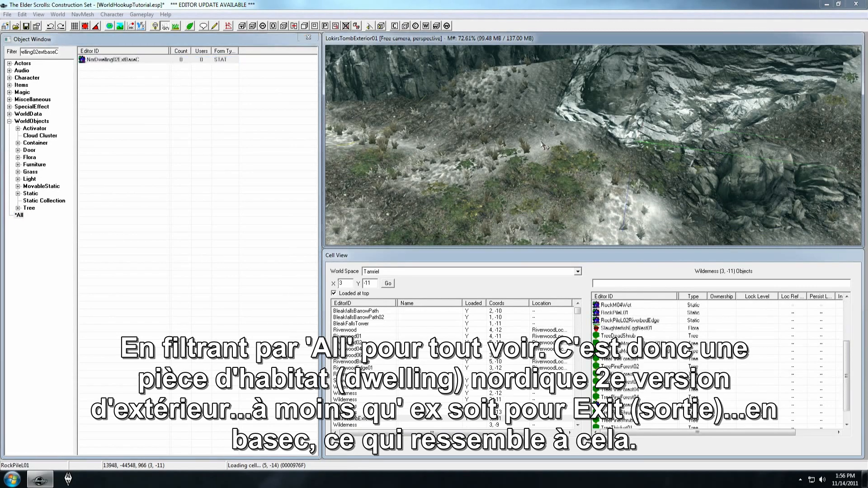
pyautogui.scroll(-3, 540, 149)
pyautogui.moveTo(539, 151); pyautogui.dragTo(576, 117, button='right')
pyautogui.moveTo(577, 116); pyautogui.dragTo(551, 105)
pyautogui.keyDown('shift'); pyautogui.moveTo(551, 104); pyautogui.dragTo(526, 132, button='middle'); pyautogui.keyUp('shift')
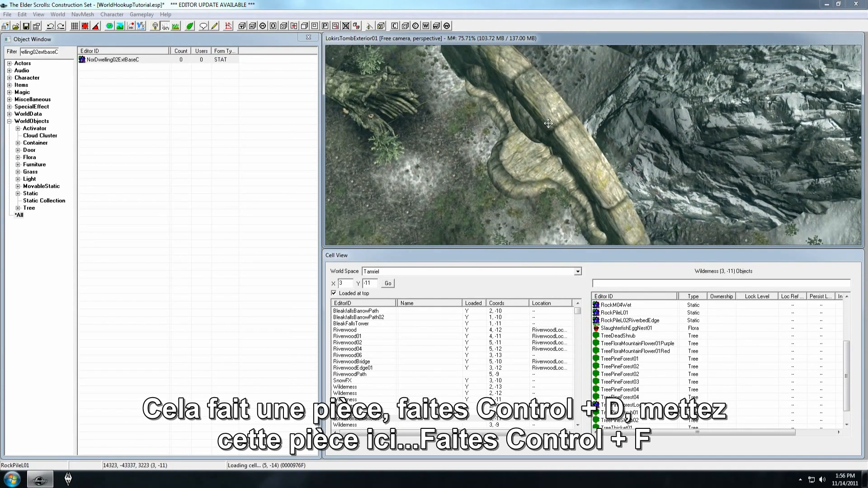
# Duplicate the placed dwelling base piece and move the copy outward, beside the original
pyautogui.hotkey('ctrl', 'd')
pyautogui.moveTo(554, 125); pyautogui.dragTo(495, 154)
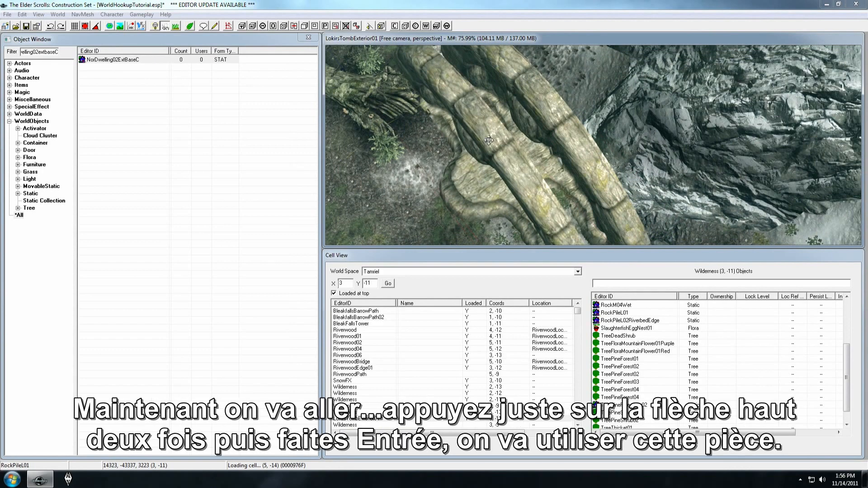
# Replace the selected duplicate NorDwelling02ExtBaseC with NorDwelling02ExtBaseB, limiting the search and replace to the selection only
pyautogui.hotkey('ctrl', 'f')
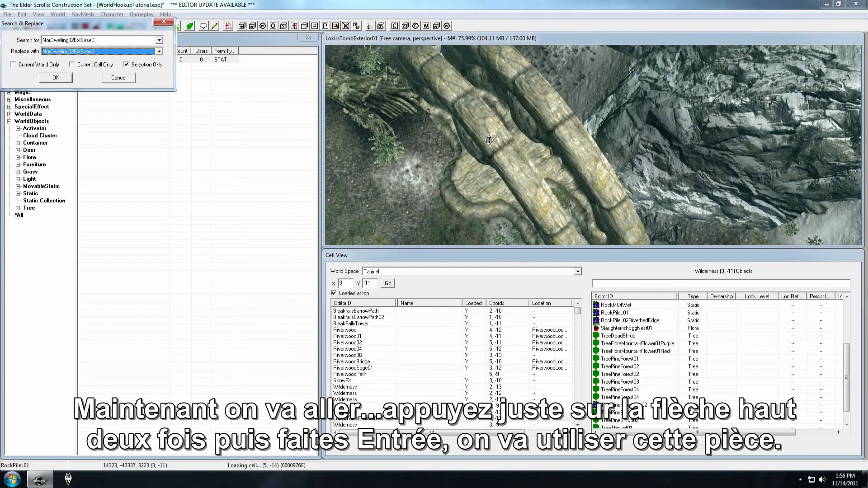
pyautogui.press('Return')
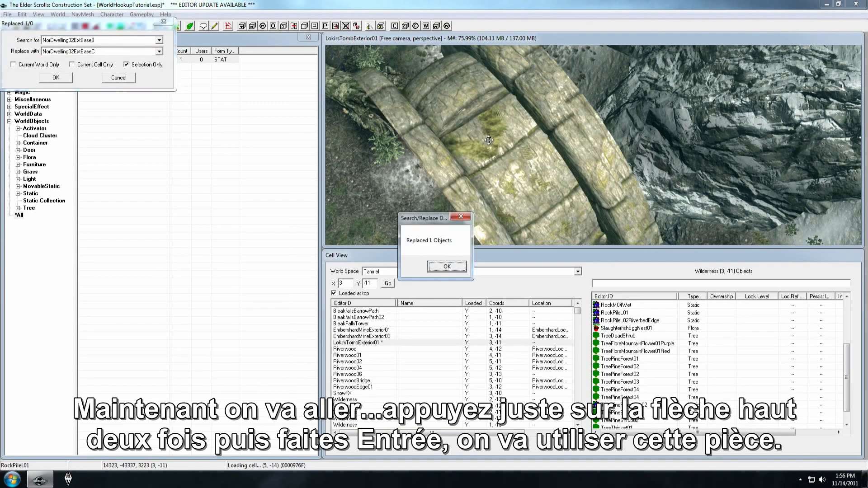
pyautogui.click(461, 267)
# Turn on grid snapping and move the NorDwelling02ExtBaseB piece so it fits against the original NorDwelling02ExtBaseC
pyautogui.scroll(-3, 493, 148)
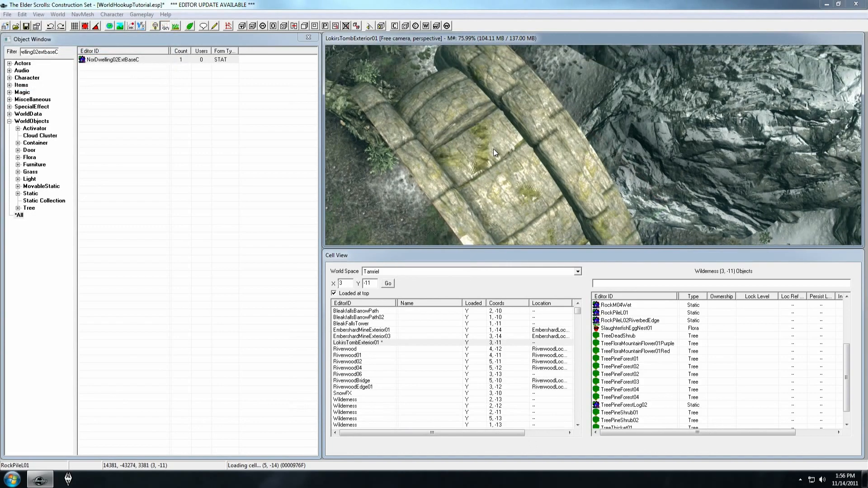
pyautogui.moveTo(498, 158); pyautogui.dragTo(436, 170)
pyautogui.moveTo(542, 122); pyautogui.dragTo(538, 119, button='middle')
pyautogui.hotkey('shift', 'q')
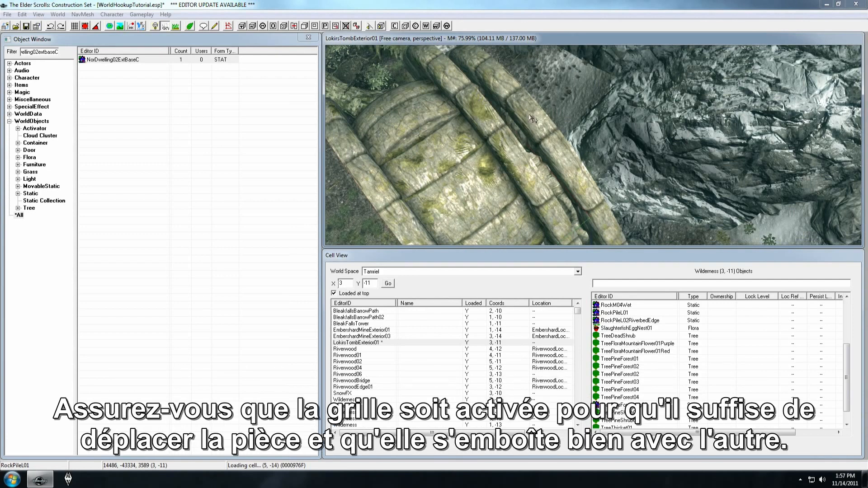
pyautogui.click(85, 26)
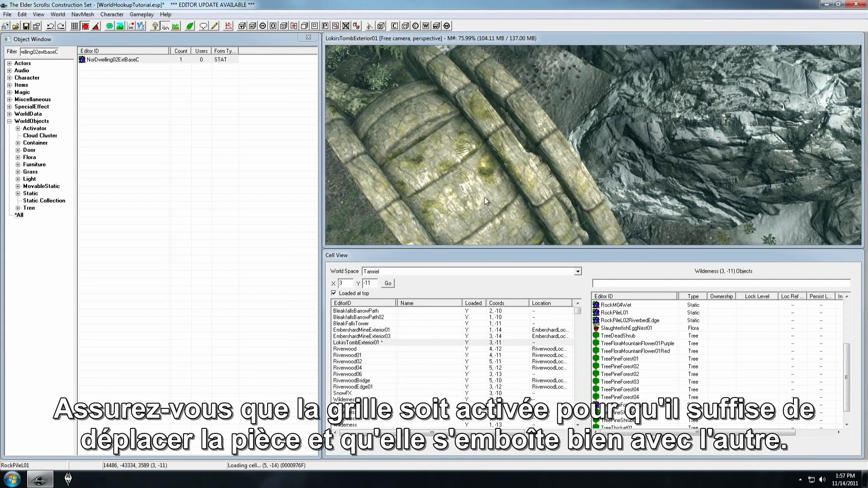
pyautogui.moveTo(475, 167); pyautogui.dragTo(605, 88)
pyautogui.moveTo(609, 129)
pyautogui.keyDown('shift'); pyautogui.mouseDown(button='middle')
pyautogui.moveTo(620, 128)
pyautogui.moveTo(598, 131)
pyautogui.mouseUp(button='middle'); pyautogui.keyUp('shift')
# Enable depth biasing for the render view and inspect the overlapping textures down to the tomb's doorway
pyautogui.click(38, 14)
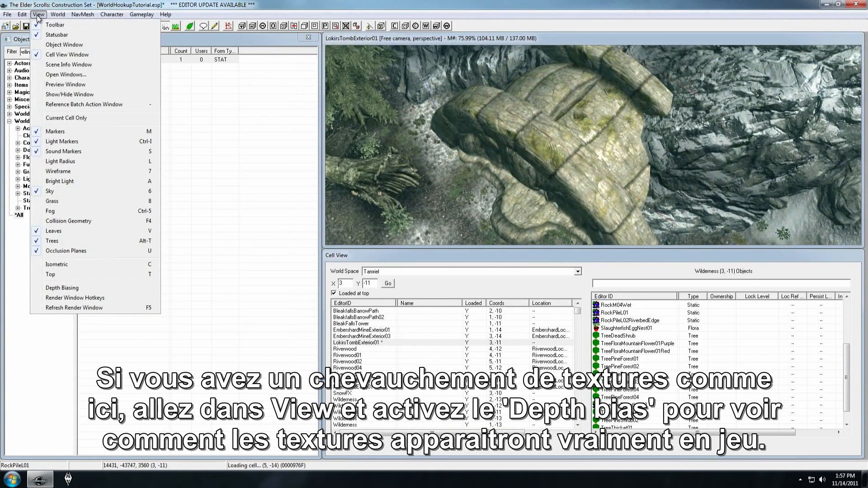
pyautogui.click(71, 289)
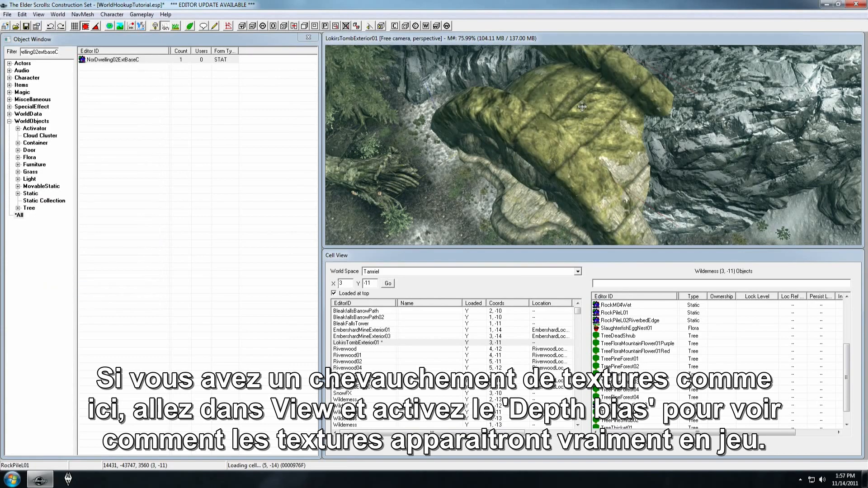
pyautogui.keyDown('shift'); pyautogui.moveTo(646, 104); pyautogui.dragTo(622, 101, button='middle'); pyautogui.keyUp('shift')
pyautogui.scroll(5, 601, 108)
pyautogui.moveTo(585, 146)
pyautogui.mouseDown(button='middle')
pyautogui.moveTo(608, 127)
pyautogui.moveTo(609, 108)
pyautogui.moveTo(590, 130)
pyautogui.mouseUp(button='middle')
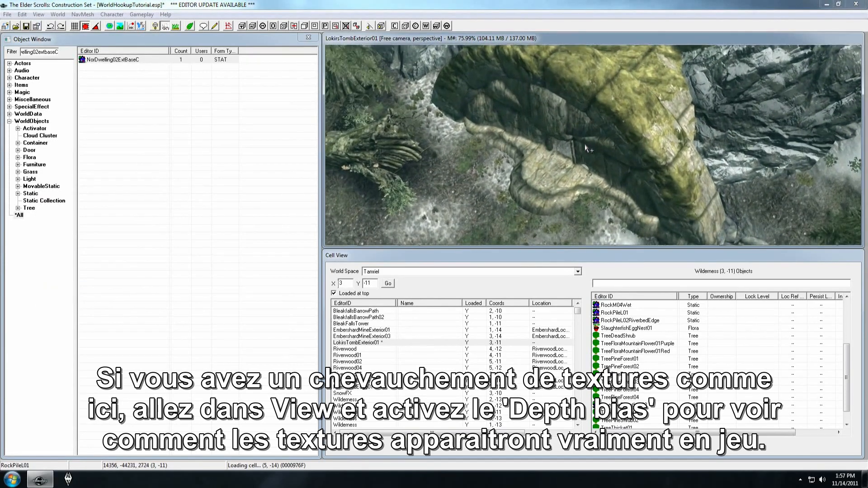
pyautogui.scroll(3, 610, 111)
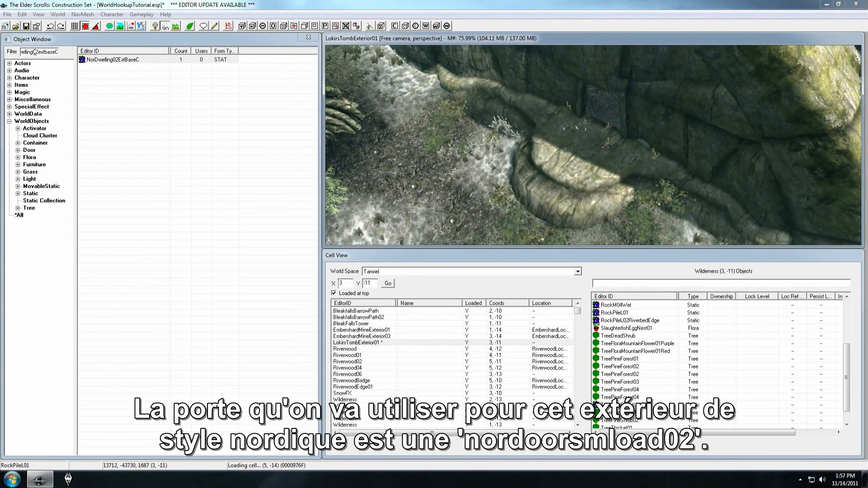
# Filter the objects for nordoorsmload02 and place a NorDoorSmLoad02 door in front of the tomb's doorway
pyautogui.doubleClick(35, 53)
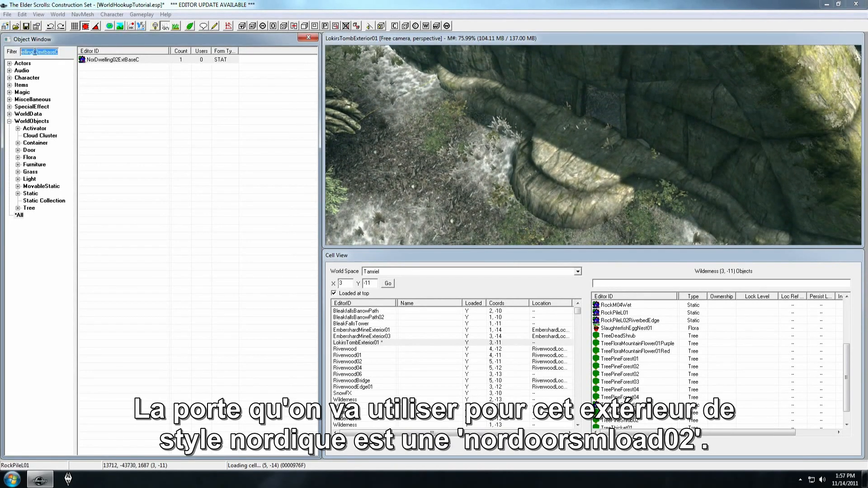
pyautogui.write('nordoorsmload02')
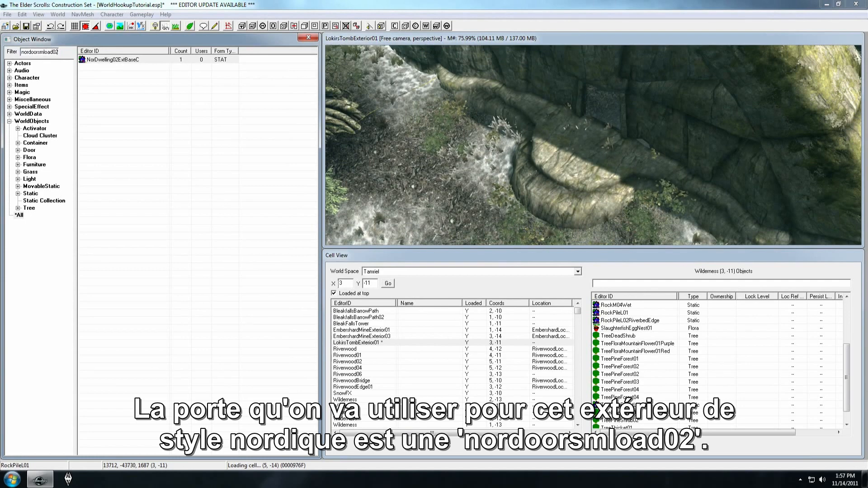
pyautogui.moveTo(105, 59); pyautogui.dragTo(333, 112)
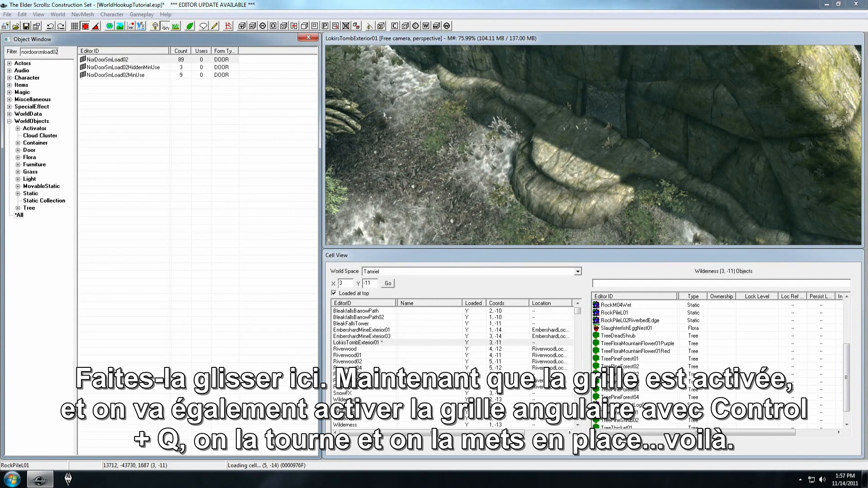
pyautogui.moveTo(586, 132); pyautogui.dragTo(598, 125)
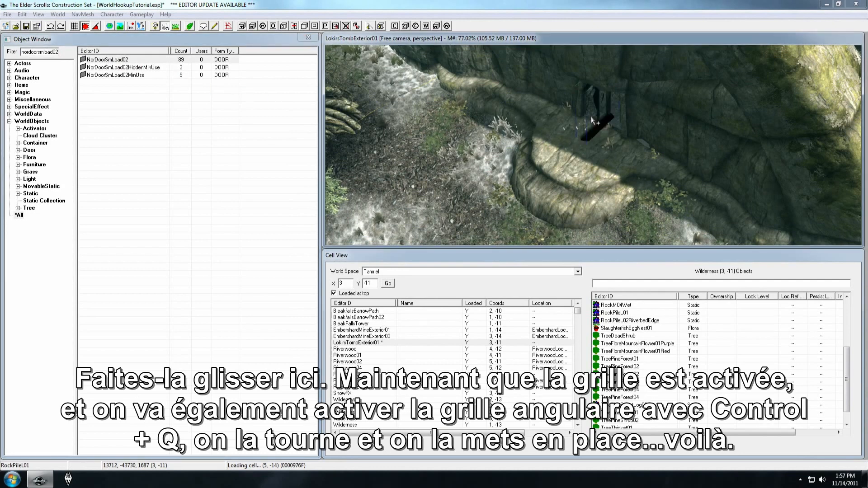
# Rotate the door with angle snapping on and fit it into the tomb's doorway
pyautogui.moveTo(591, 117); pyautogui.dragTo(633, 137, button='middle')
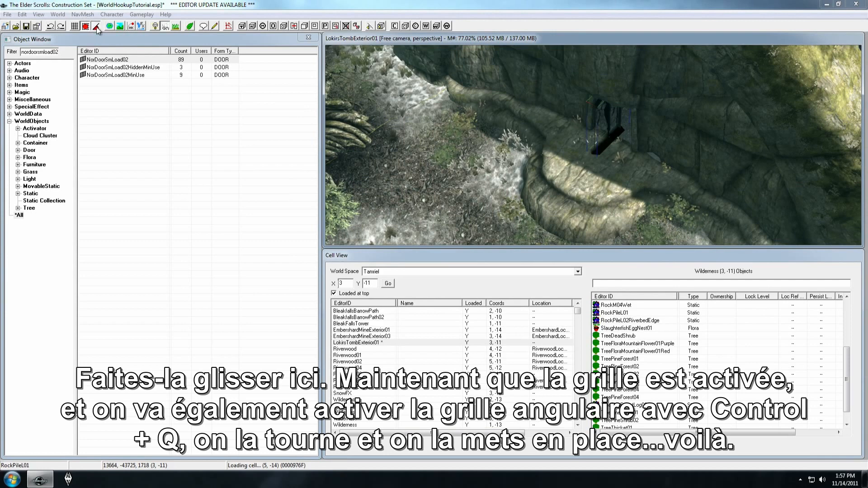
pyautogui.moveTo(592, 125)
pyautogui.mouseDown(button='right')
pyautogui.moveTo(618, 126)
pyautogui.moveTo(606, 126)
pyautogui.mouseUp(button='right')
pyautogui.moveTo(608, 123); pyautogui.dragTo(611, 118)
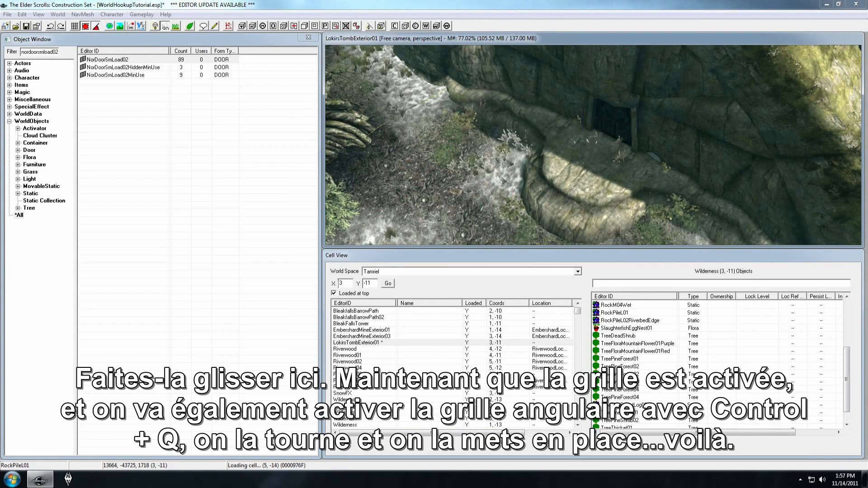
# Select the door together with both dwelling pieces, check the selection, and turn off grid and angle snapping
pyautogui.keyDown('shift'); pyautogui.moveTo(615, 112); pyautogui.dragTo(573, 135, button='middle'); pyautogui.keyUp('shift')
pyautogui.keyDown('ctrl'); pyautogui.click(574, 135); pyautogui.keyUp('ctrl')
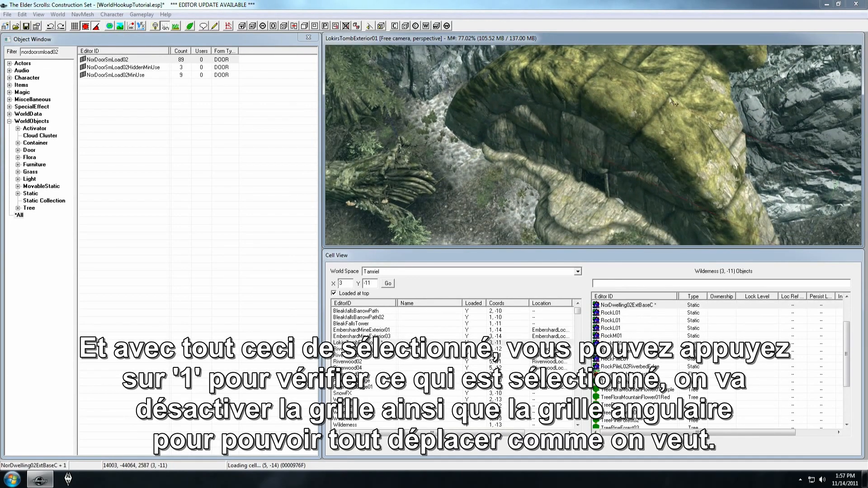
pyautogui.keyDown('ctrl'); pyautogui.click(690, 81); pyautogui.keyUp('ctrl')
pyautogui.press('1')
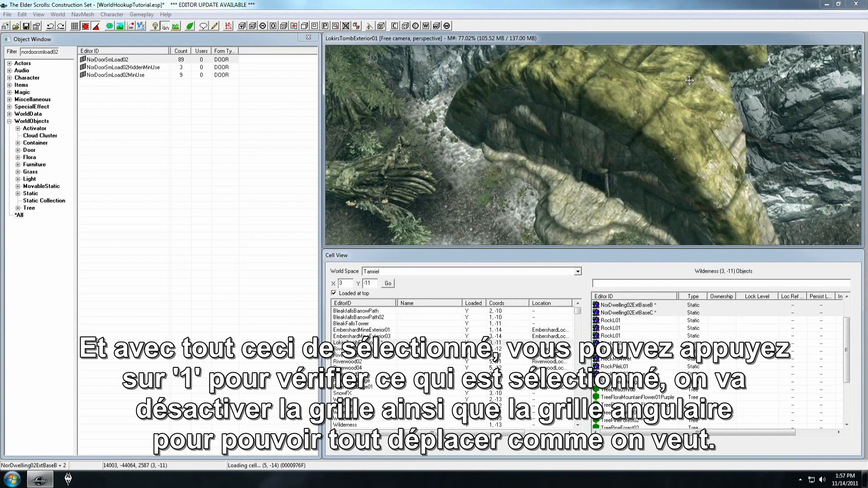
pyautogui.moveTo(636, 120); pyautogui.dragTo(640, 109, button='middle')
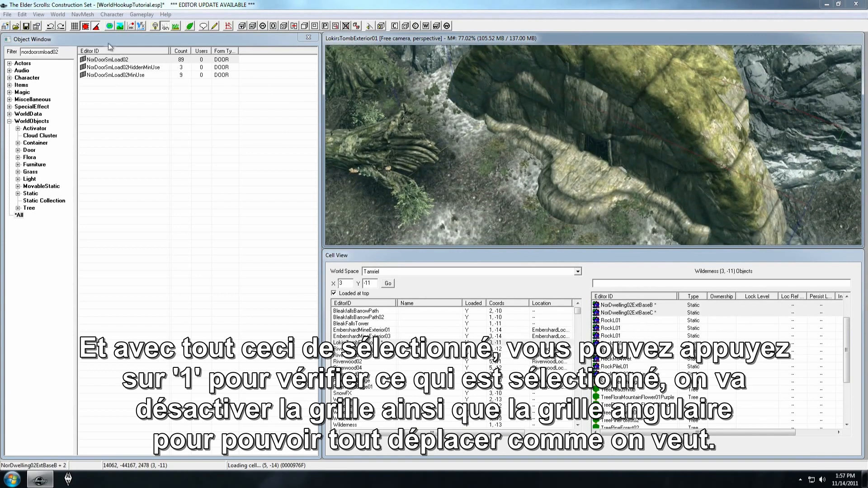
pyautogui.click(87, 27)
pyautogui.click(96, 26)
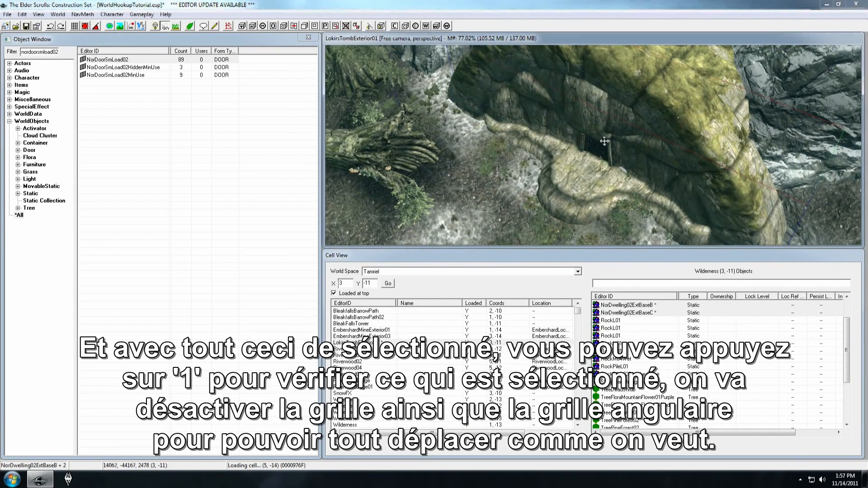
# Try to shift the NorDwelling02ExtBaseB piece toward the cliff without snapping, then undo the move
pyautogui.scroll(-1, 606, 143)
pyautogui.keyDown('shift'); pyautogui.moveTo(615, 131); pyautogui.dragTo(559, 153, button='middle'); pyautogui.keyUp('shift')
pyautogui.moveTo(546, 151); pyautogui.dragTo(584, 150)
pyautogui.hotkey('ctrl', 'z')
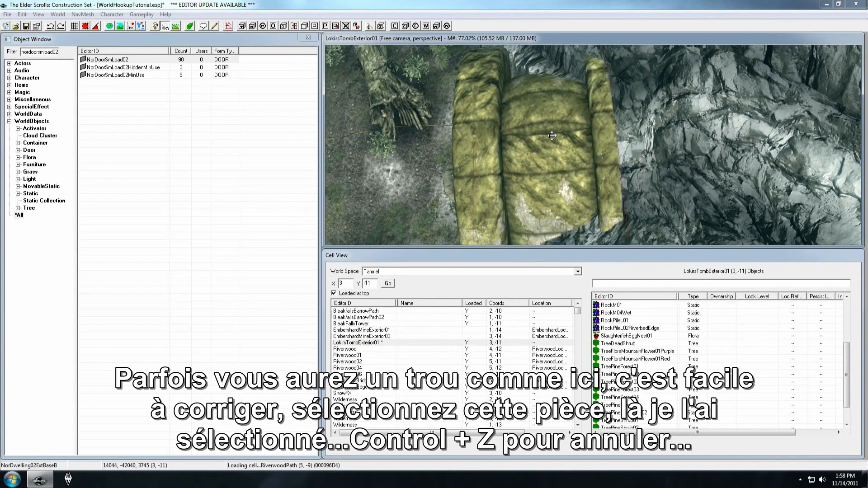
# Turn grid snapping back on, duplicate the NorDwelling02ExtBaseB piece, and move the copy toward the cliff to cover the gap
pyautogui.click(86, 27)
pyautogui.moveTo(584, 157); pyautogui.dragTo(595, 157, button='middle')
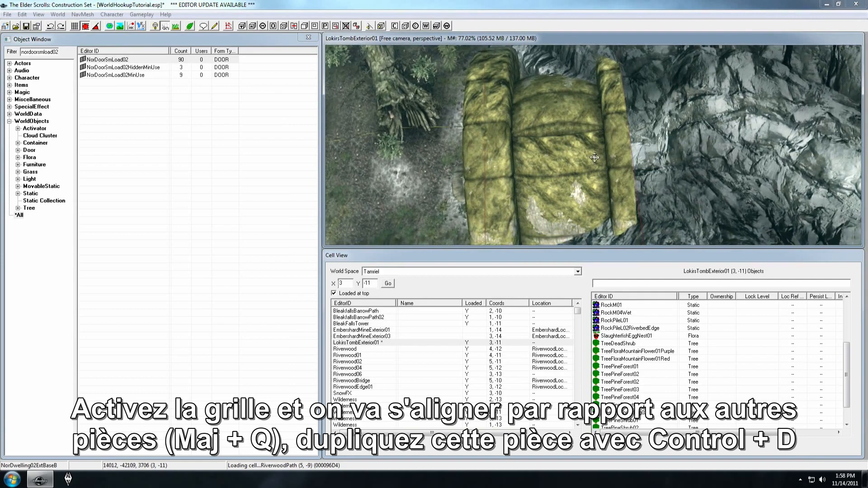
pyautogui.hotkey('shift', 'q')
pyautogui.click(494, 160)
pyautogui.hotkey('ctrl', 'd')
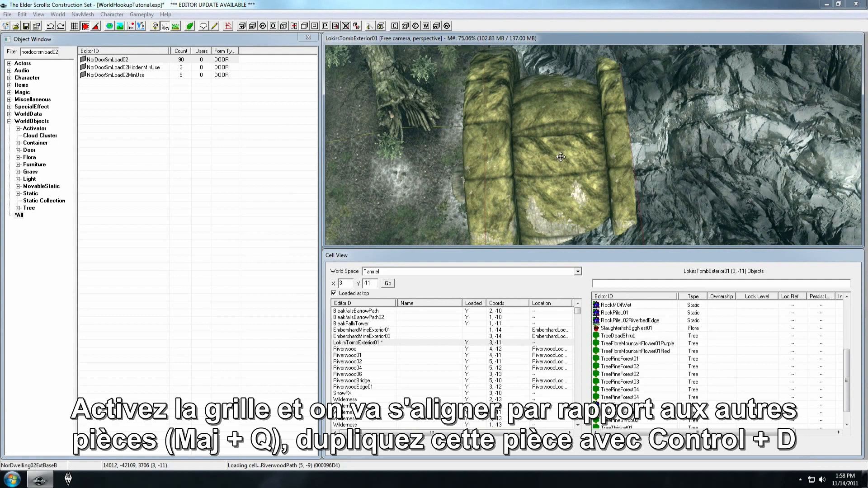
pyautogui.moveTo(561, 154); pyautogui.dragTo(707, 154)
# Open the tomb door's reference properties, enable Teleport, and move the properties window clear of the render view
pyautogui.keyDown('shift'); pyautogui.moveTo(607, 149); pyautogui.dragTo(621, 160, button='middle'); pyautogui.keyUp('shift')
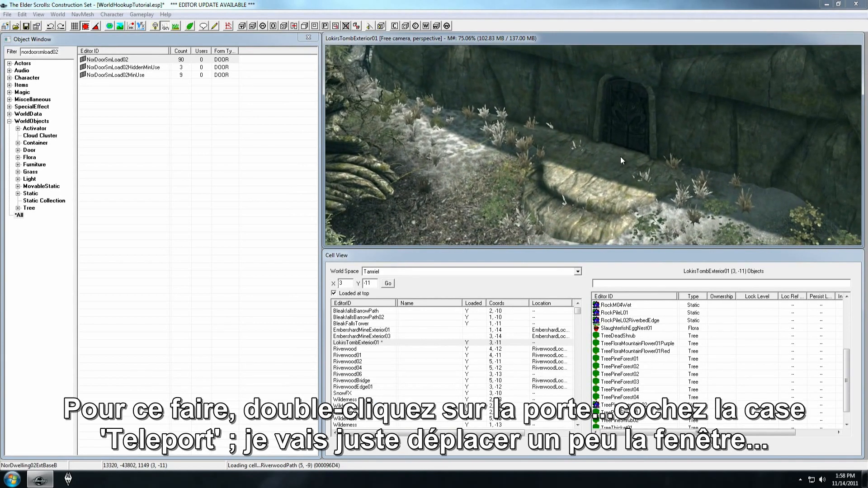
pyautogui.doubleClick(626, 127)
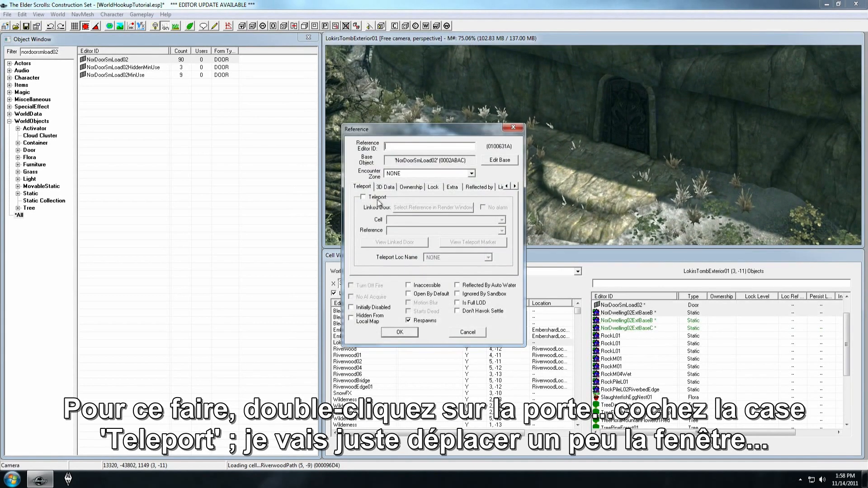
pyautogui.click(363, 197)
pyautogui.moveTo(403, 124); pyautogui.dragTo(295, 138)
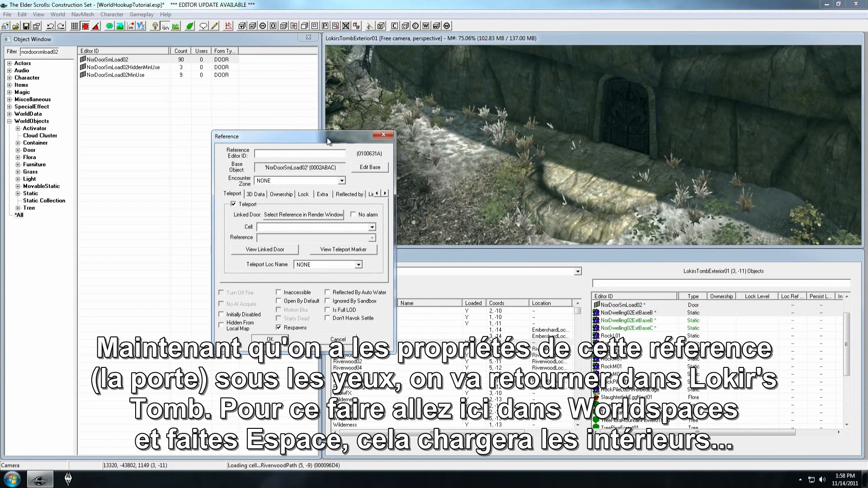
pyautogui.moveTo(301, 145); pyautogui.dragTo(297, 145)
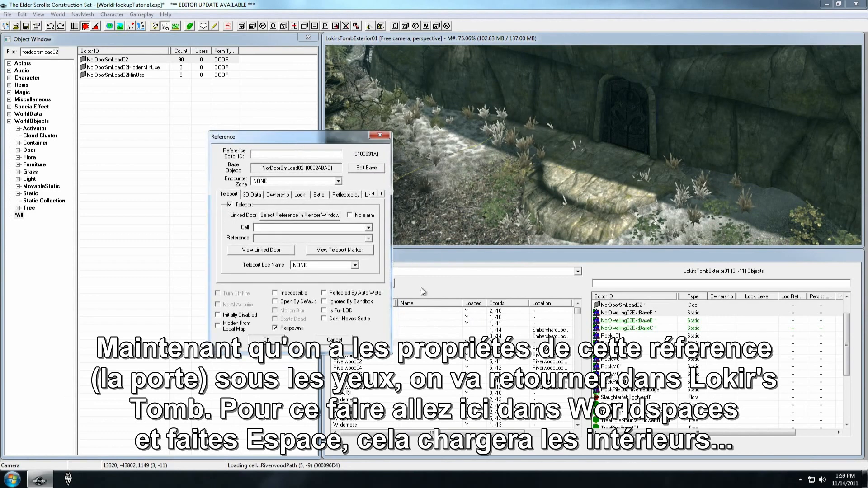
# Switch the world space to Interiors and load the LokirsTomb cell
pyautogui.click(424, 256)
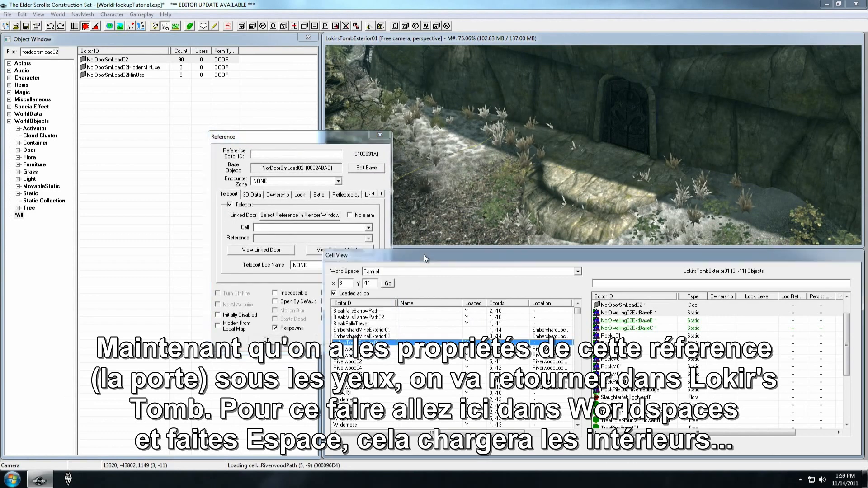
pyautogui.click(383, 272)
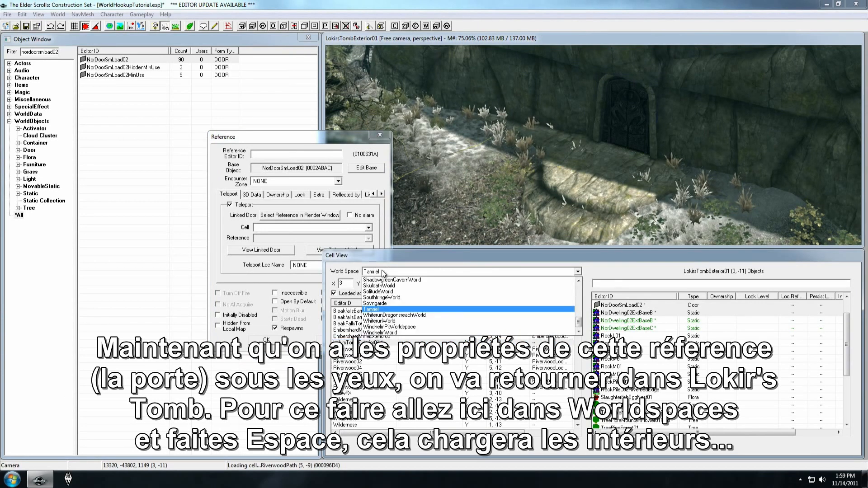
pyautogui.press('space')
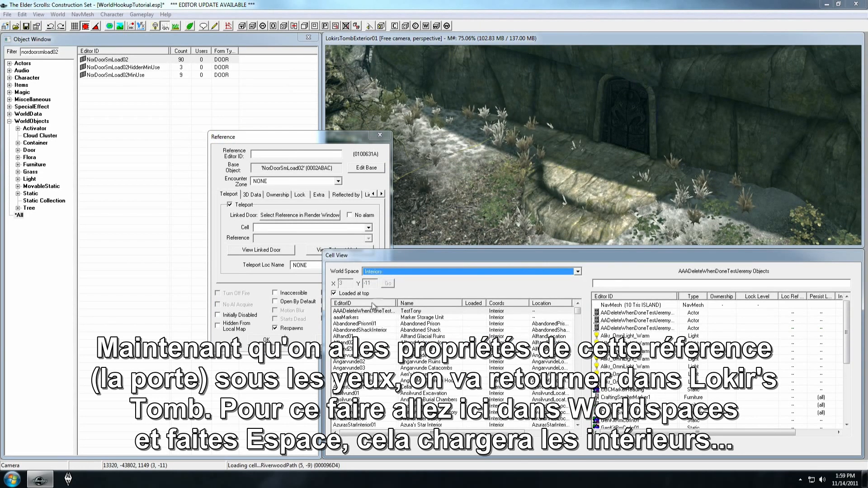
pyautogui.click(365, 331)
pyautogui.write('lok')
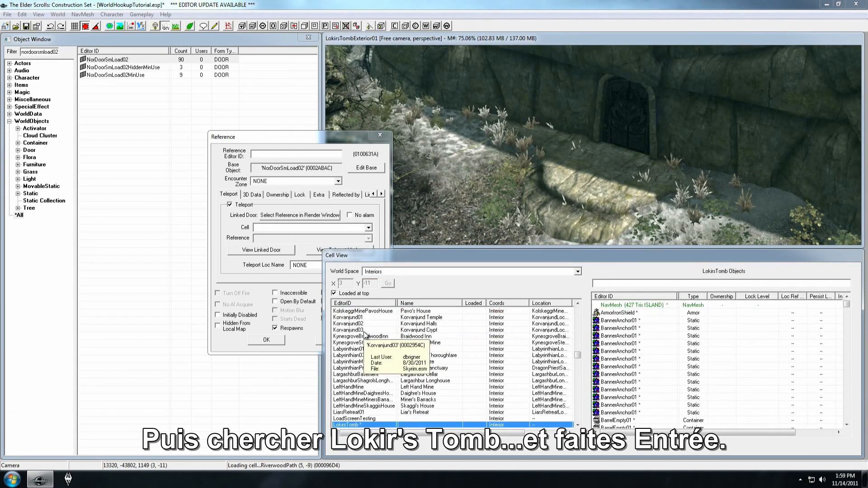
pyautogui.press('Return')
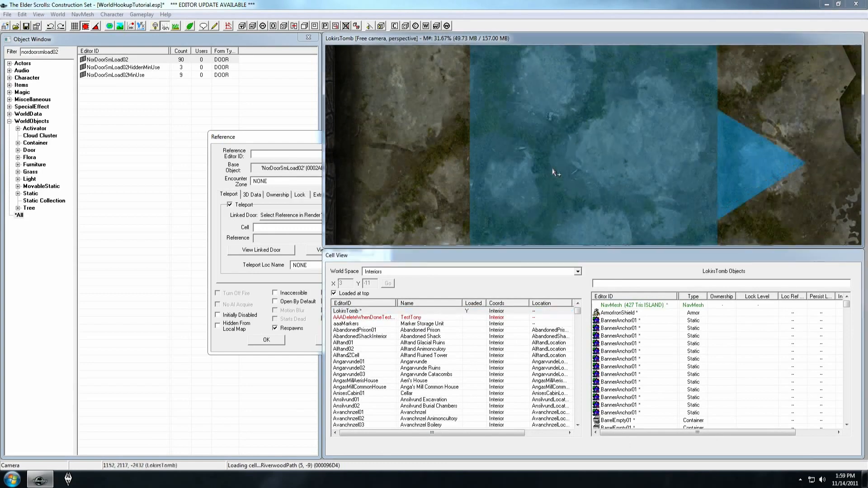
# Select the COCMarkerHeading in front of the interior door and hide it
pyautogui.scroll(-4, 558, 167)
pyautogui.click(595, 154)
pyautogui.moveTo(595, 154)
pyautogui.keyDown('shift'); pyautogui.mouseDown(button='middle')
pyautogui.moveTo(540, 134)
pyautogui.moveTo(574, 163)
pyautogui.moveTo(581, 157)
pyautogui.moveTo(573, 157)
pyautogui.mouseUp(button='middle'); pyautogui.keyUp('shift')
pyautogui.press('1')
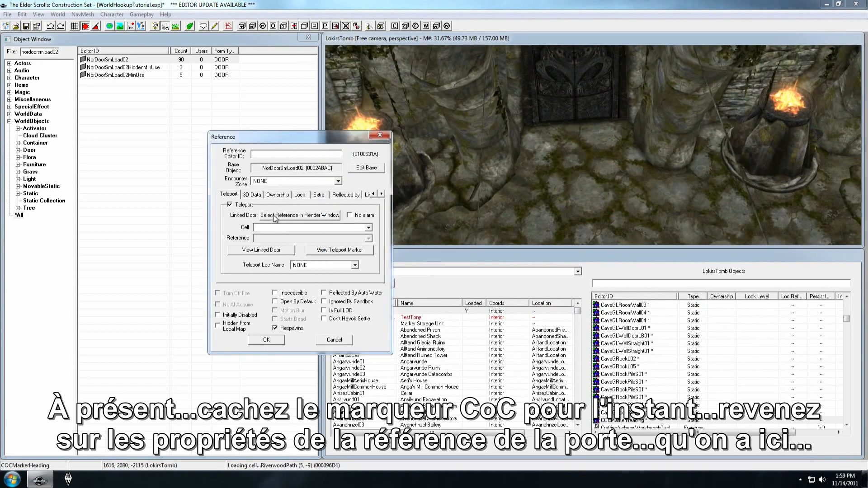
# Set the exterior door's linked door by picking the NorDoorSmLoad02 door of the LokirsTomb interior in the render view
pyautogui.moveTo(294, 142); pyautogui.dragTo(276, 128)
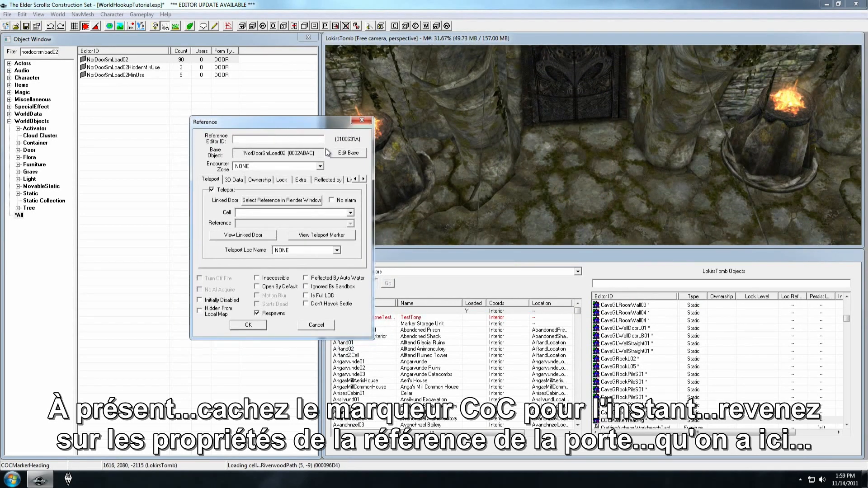
pyautogui.click(268, 201)
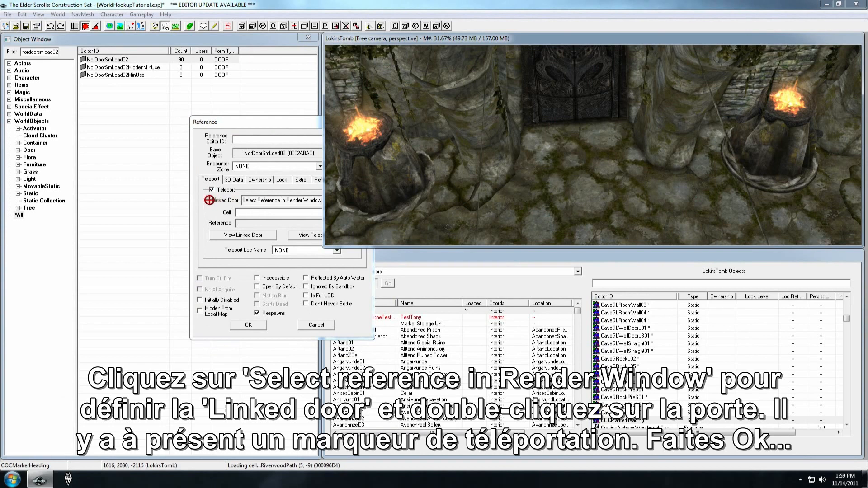
pyautogui.doubleClick(567, 88)
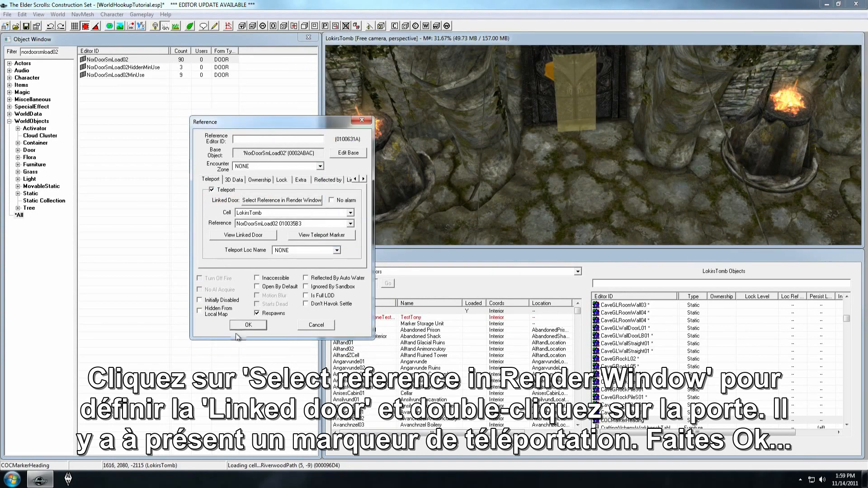
# Accept the door link, move the interior teleport marker out in front of the LokirsTomb door and rotate it to face away from the door
pyautogui.click(247, 326)
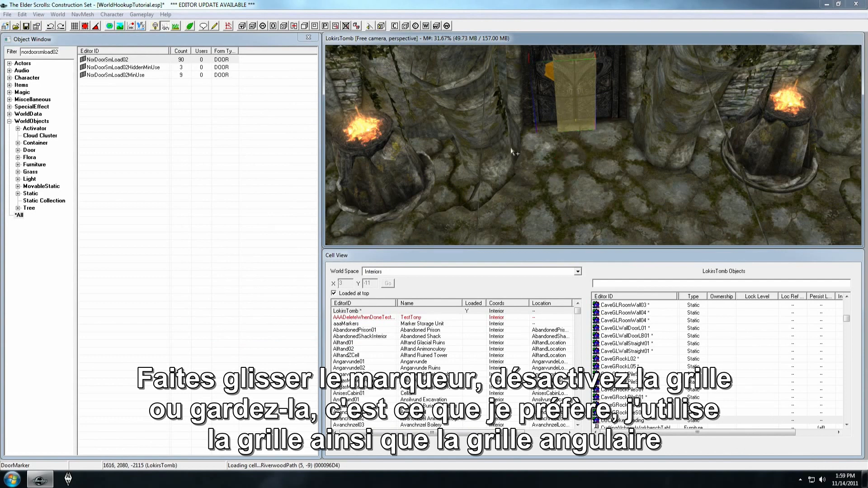
pyautogui.moveTo(576, 137); pyautogui.dragTo(577, 142)
pyautogui.moveTo(576, 141); pyautogui.dragTo(576, 142, button='right')
pyautogui.moveTo(578, 131)
pyautogui.keyDown('shift'); pyautogui.mouseDown(button='middle')
pyautogui.moveTo(624, 126)
pyautogui.moveTo(582, 126)
pyautogui.moveTo(582, 175)
pyautogui.moveTo(606, 138)
pyautogui.moveTo(624, 134)
pyautogui.moveTo(603, 136)
pyautogui.moveTo(590, 154)
pyautogui.mouseUp(button='middle'); pyautogui.keyUp('shift')
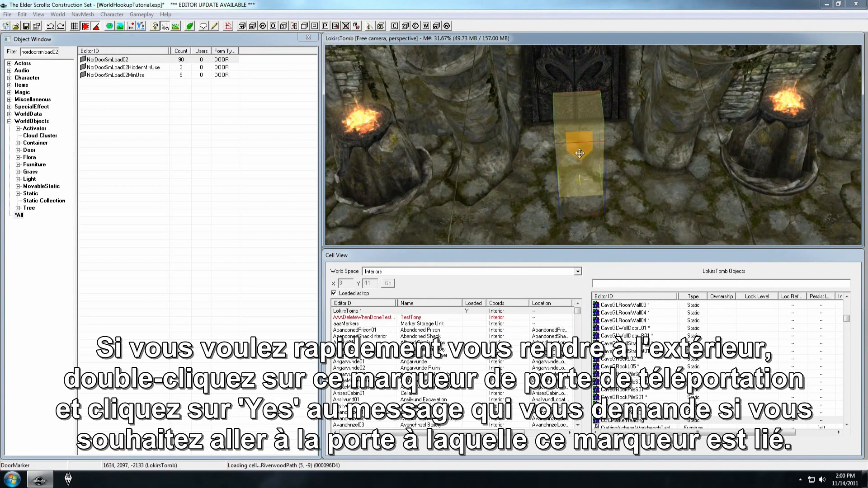
# Jump from the interior teleport marker to its linked door reference in cell LokirsTombExterior01
pyautogui.doubleClick(580, 153)
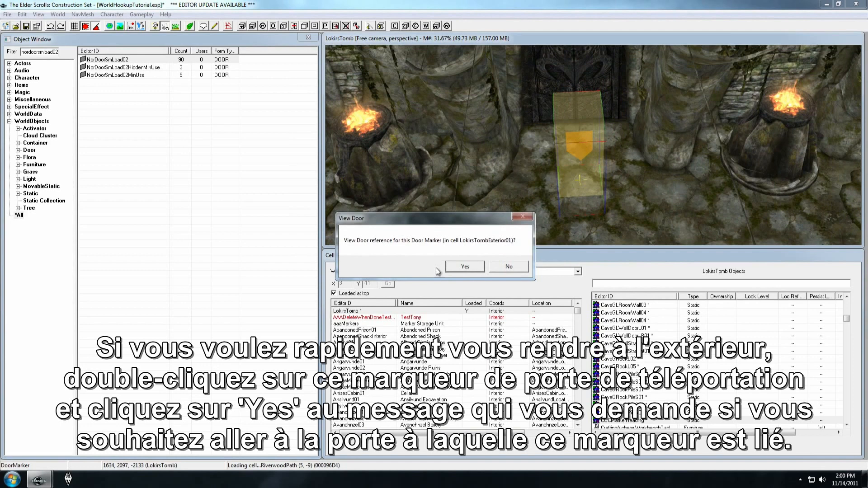
pyautogui.click(466, 268)
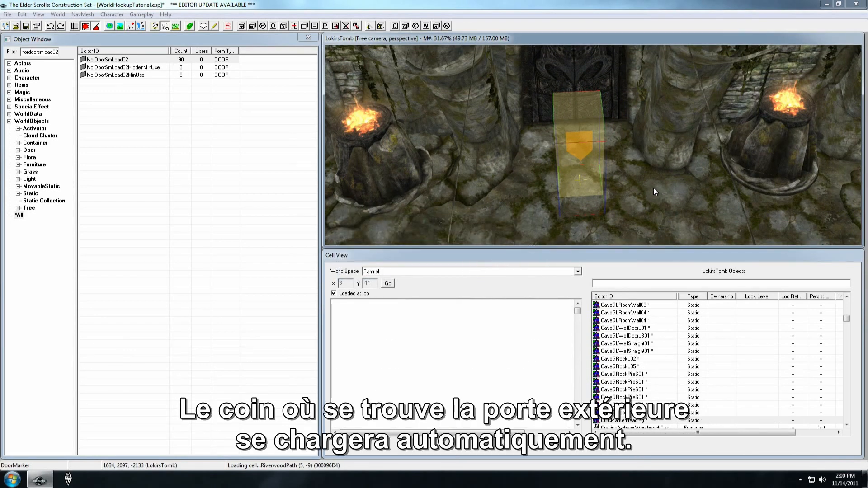
pyautogui.scroll(-10, 599, 175)
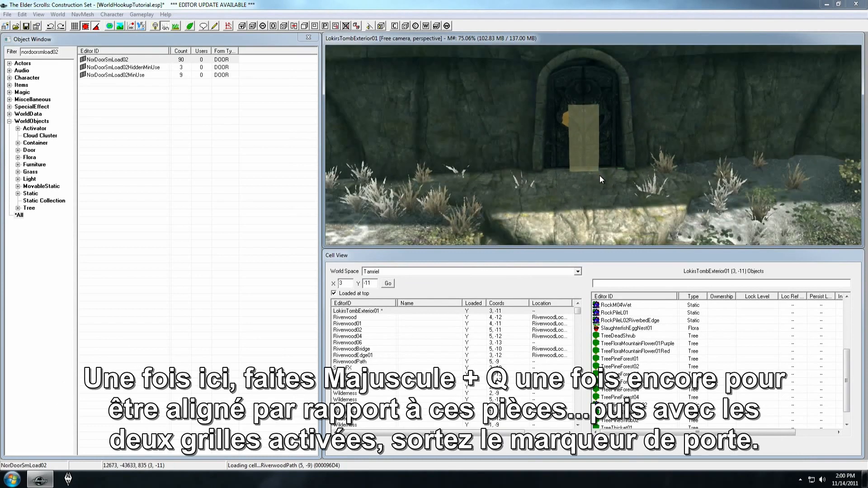
pyautogui.moveTo(592, 189); pyautogui.dragTo(595, 187, button='middle')
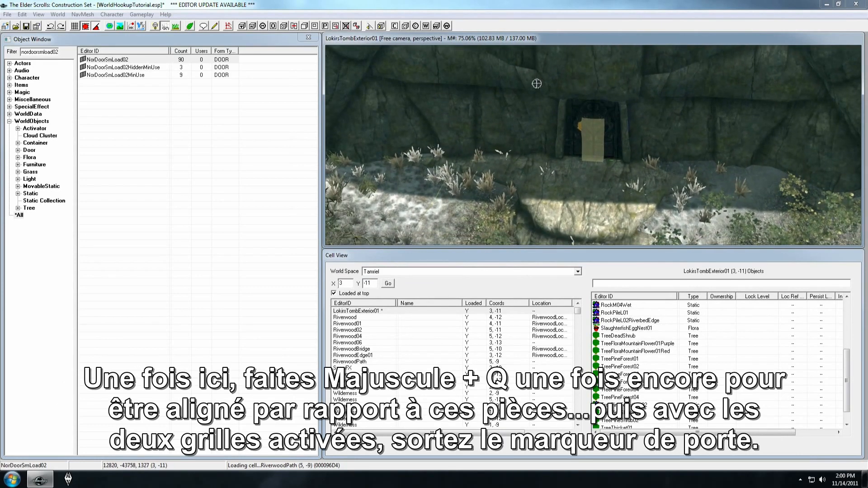
# Move the exterior teleport marker out of the tomb doorway and rotate it to face away from the door
pyautogui.click(597, 146)
pyautogui.moveTo(594, 154); pyautogui.dragTo(591, 169)
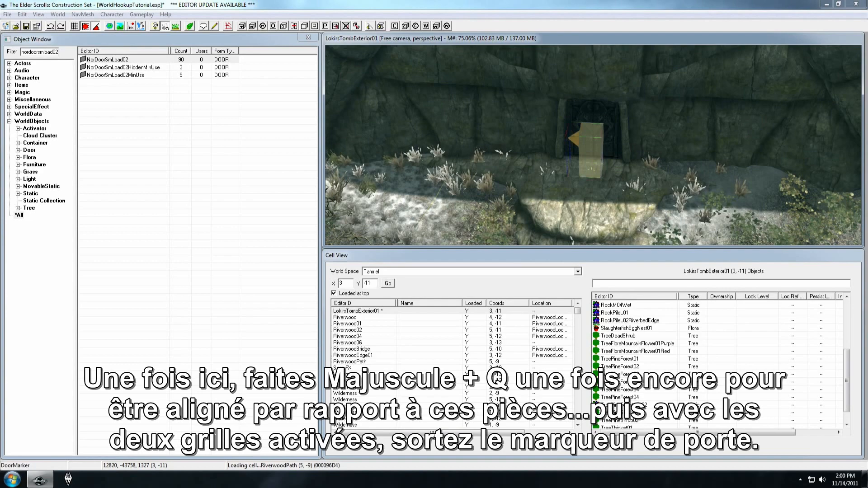
pyautogui.moveTo(592, 153); pyautogui.dragTo(617, 153, button='right')
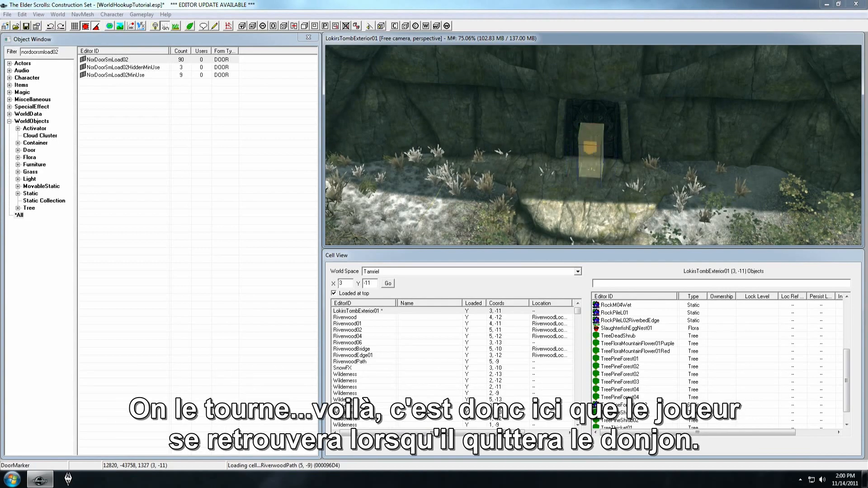
pyautogui.keyDown('shift'); pyautogui.moveTo(592, 144); pyautogui.dragTo(618, 143, button='middle'); pyautogui.keyUp('shift')
pyautogui.moveTo(617, 153); pyautogui.dragTo(625, 160)
pyautogui.moveTo(626, 160)
pyautogui.keyDown('shift'); pyautogui.mouseDown(button='middle')
pyautogui.moveTo(663, 153)
pyautogui.moveTo(566, 147)
pyautogui.moveTo(599, 165)
pyautogui.moveTo(613, 161)
pyautogui.mouseUp(button='middle'); pyautogui.keyUp('shift')
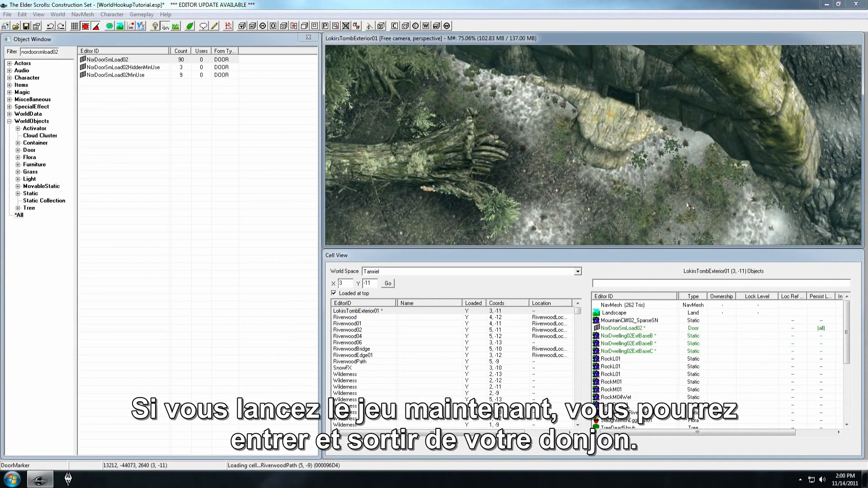
# Filter the objects by "mapmarker" and place a MapMarker on the ground just outside the tomb entrance
pyautogui.moveTo(633, 148)
pyautogui.keyDown('shift'); pyautogui.mouseDown(button='middle')
pyautogui.moveTo(613, 147)
pyautogui.moveTo(625, 150)
pyautogui.moveTo(619, 137)
pyautogui.moveTo(582, 143)
pyautogui.mouseUp(button='middle'); pyautogui.keyUp('shift')
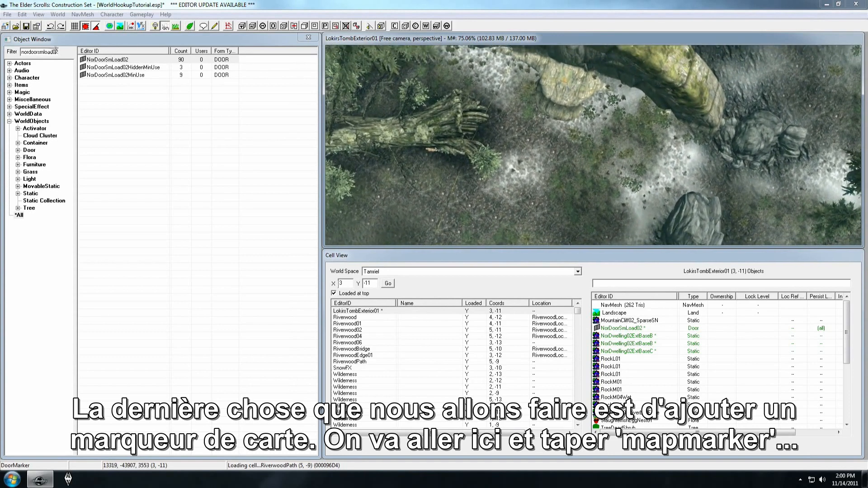
pyautogui.doubleClick(24, 52)
pyautogui.write('mapm')
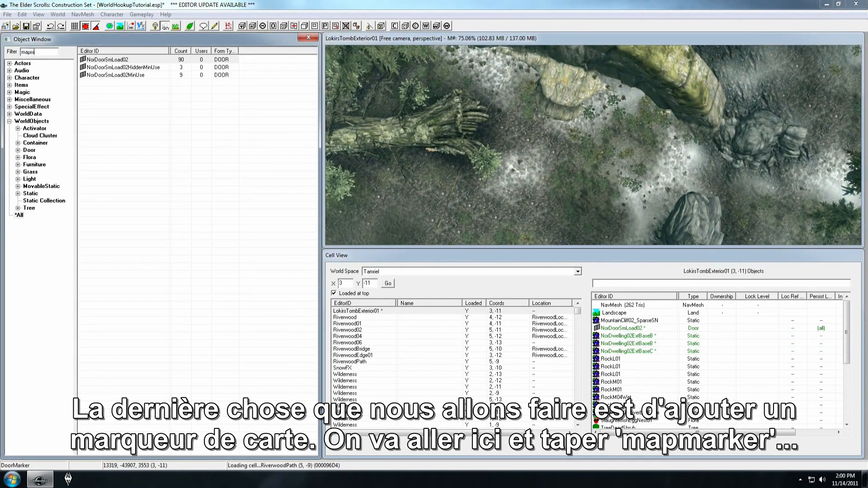
pyautogui.write('arker')
pyautogui.moveTo(101, 91)
pyautogui.mouseDown()
pyautogui.moveTo(545, 131)
pyautogui.moveTo(537, 114)
pyautogui.mouseUp()
pyautogui.keyDown('shift'); pyautogui.moveTo(551, 157); pyautogui.dragTo(551, 129, button='middle'); pyautogui.keyUp('shift')
pyautogui.press('q')
pyautogui.hotkey('ctrl', 'q')
pyautogui.moveTo(546, 120)
pyautogui.mouseDown()
pyautogui.moveTo(552, 143)
pyautogui.moveTo(551, 123)
pyautogui.mouseUp()
pyautogui.keyDown('shift'); pyautogui.moveTo(551, 124); pyautogui.dragTo(573, 176, button='middle'); pyautogui.keyUp('shift')
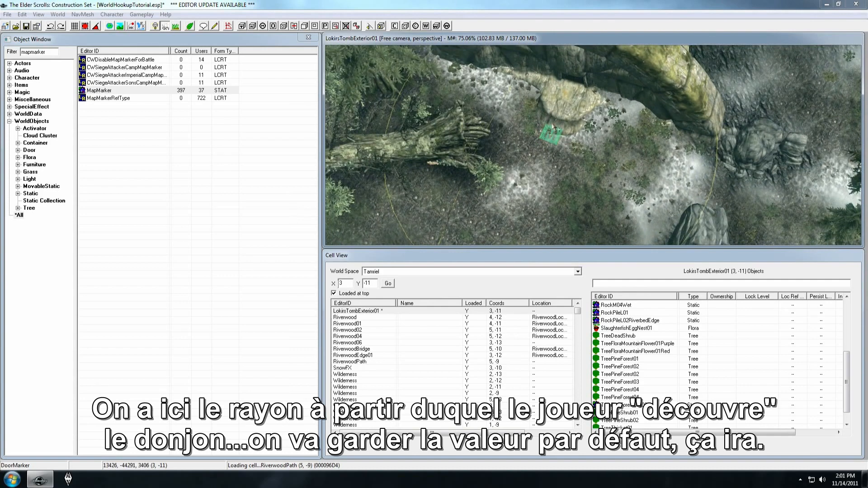
# Enable Marker Data on the map marker reference, with name "Lokir's Tomb" and type Nordic Ruin
pyautogui.keyDown('shift'); pyautogui.moveTo(560, 121); pyautogui.dragTo(663, 174, button='middle'); pyautogui.keyUp('shift')
pyautogui.keyDown('shift'); pyautogui.moveTo(729, 201); pyautogui.dragTo(618, 167, button='middle'); pyautogui.keyUp('shift')
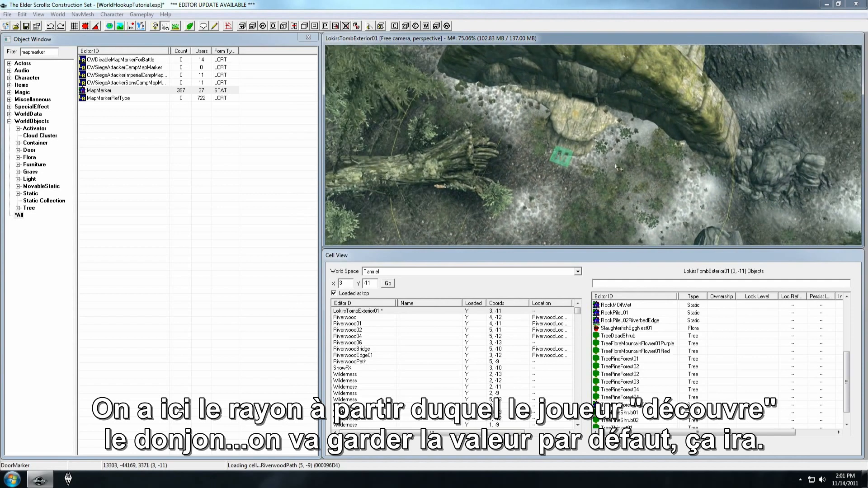
pyautogui.doubleClick(568, 152)
pyautogui.click(390, 186)
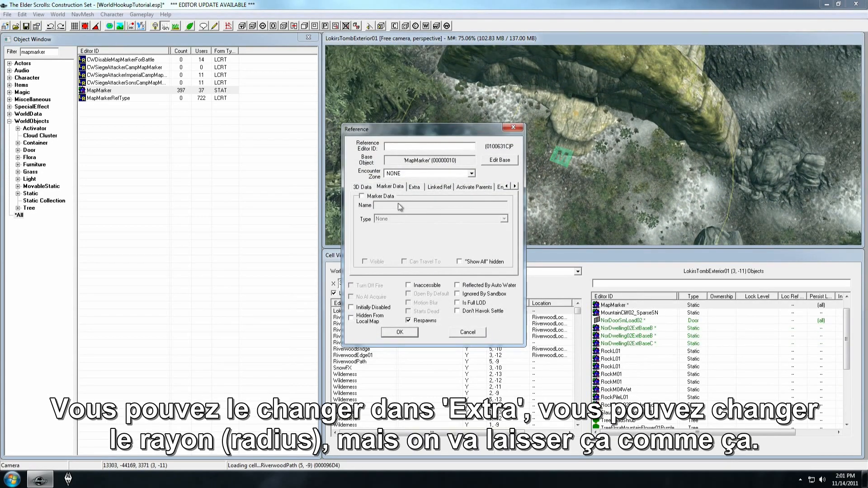
pyautogui.click(413, 187)
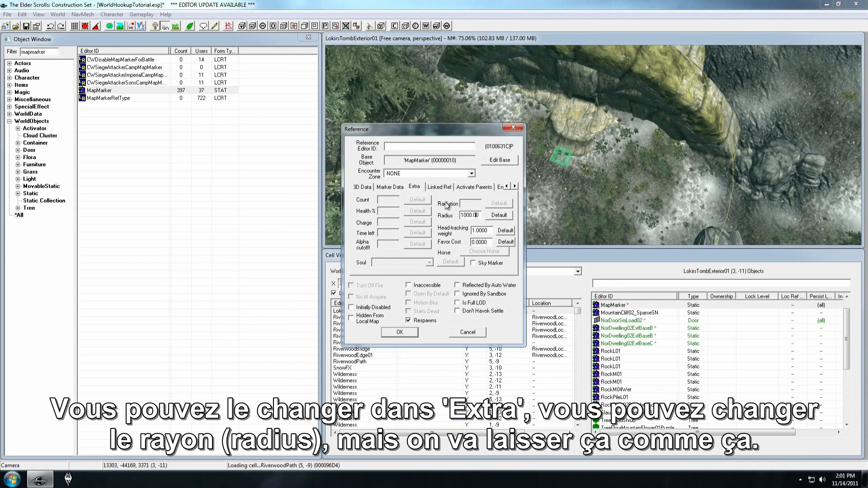
pyautogui.click(390, 187)
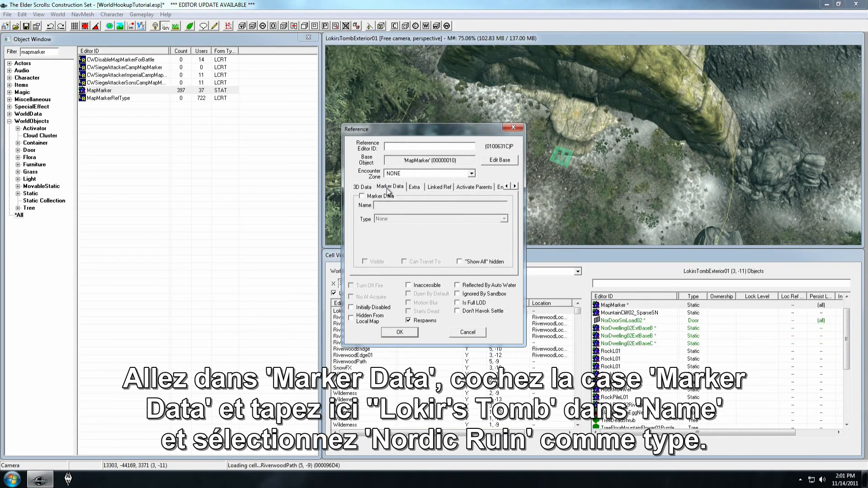
pyautogui.click(380, 198)
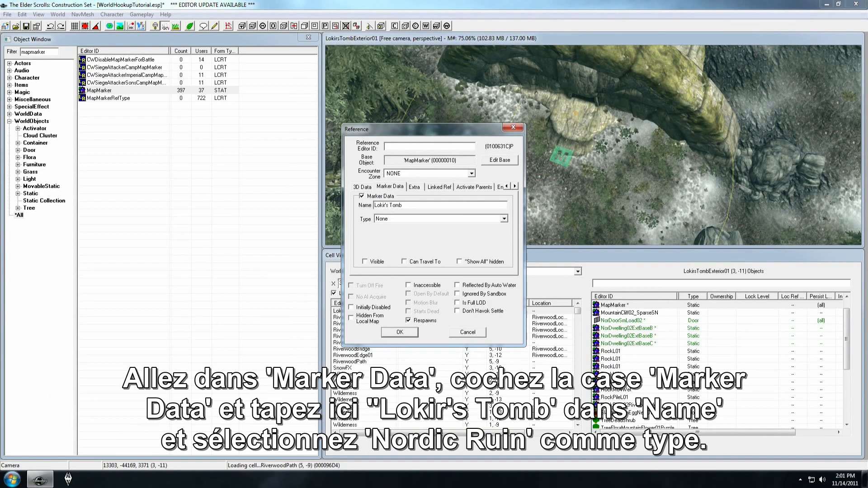
pyautogui.click(433, 218)
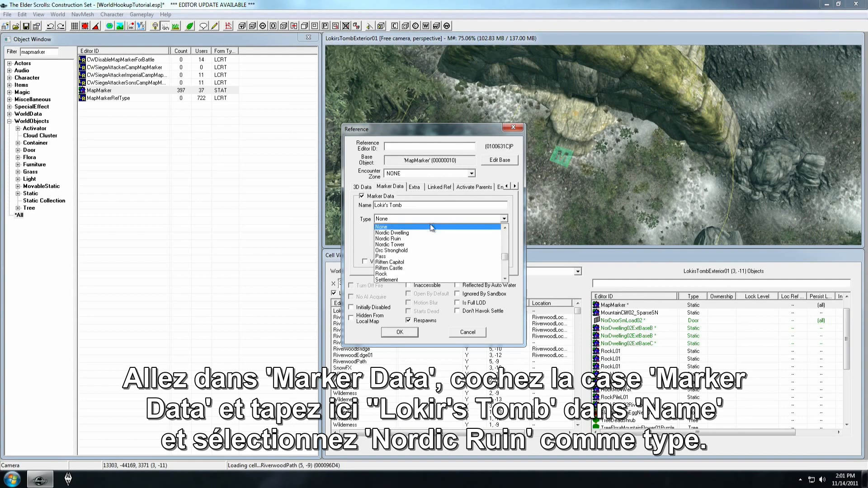
pyautogui.click(420, 236)
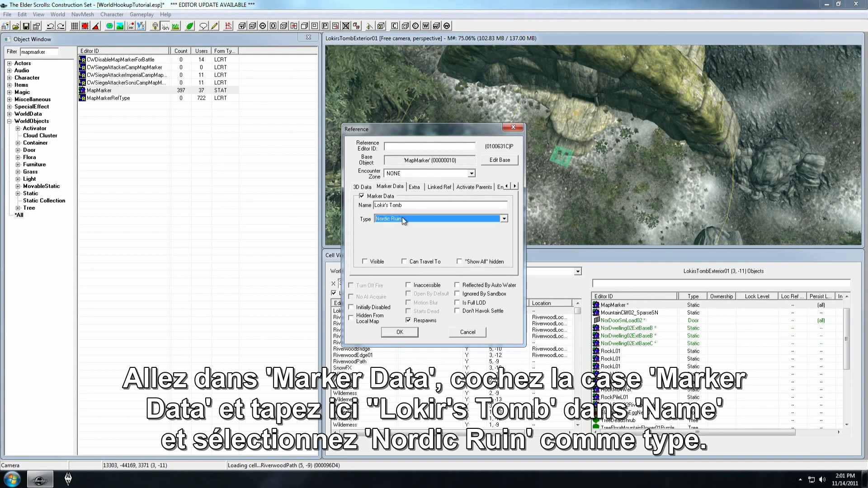
pyautogui.click(400, 332)
pyautogui.moveTo(636, 135)
pyautogui.keyDown('shift'); pyautogui.mouseDown(button='middle')
pyautogui.moveTo(622, 120)
pyautogui.moveTo(629, 149)
pyautogui.moveTo(611, 152)
pyautogui.mouseUp(button='middle'); pyautogui.keyUp('shift')
pyautogui.scroll(3, 605, 134)
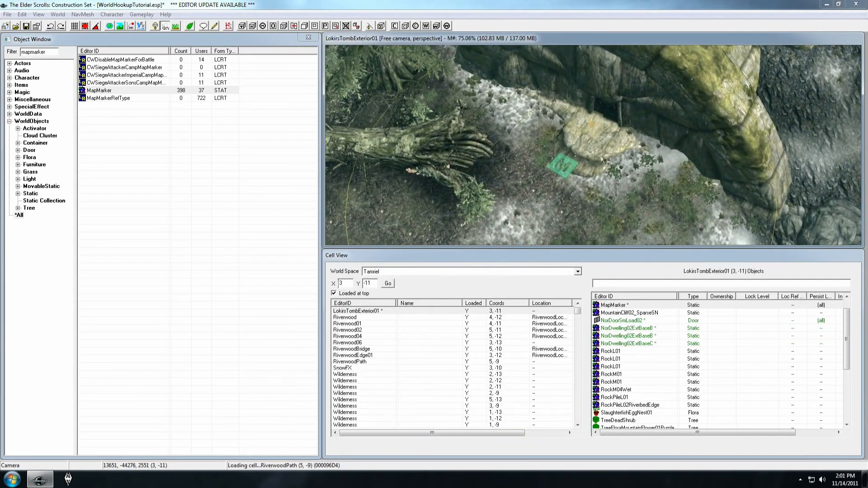
pyautogui.moveTo(562, 179)
pyautogui.mouseDown(button='middle')
pyautogui.moveTo(572, 166)
pyautogui.moveTo(573, 174)
pyautogui.mouseUp(button='middle')
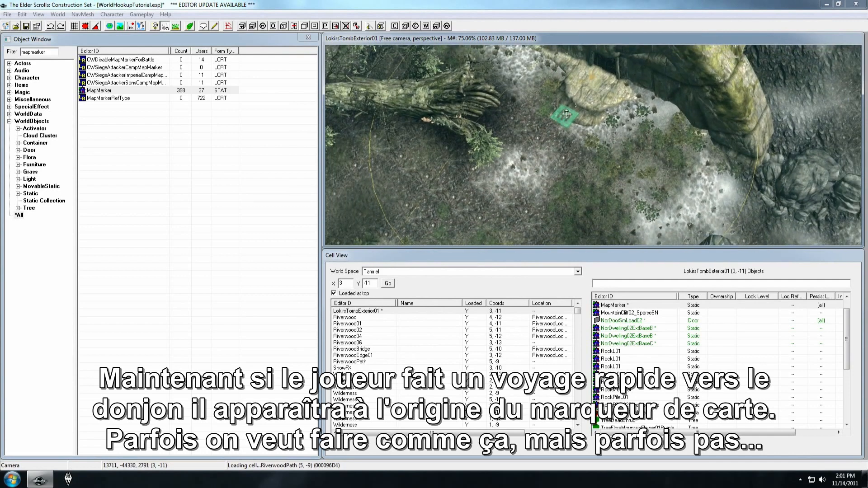
pyautogui.scroll(2, 569, 114)
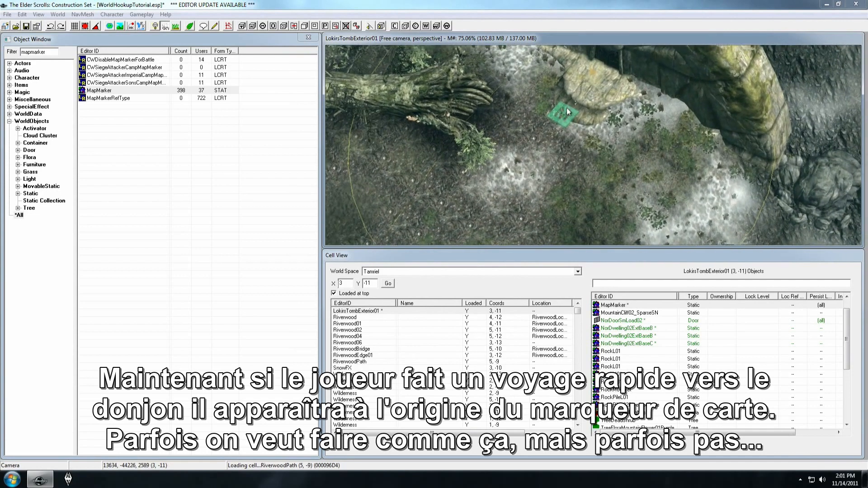
pyautogui.moveTo(569, 113)
pyautogui.keyDown('shift'); pyautogui.mouseDown(button='middle')
pyautogui.moveTo(548, 67)
pyautogui.moveTo(574, 124)
pyautogui.mouseUp(button='middle'); pyautogui.keyUp('shift')
# Filter the objects by "xmarkerh" and place an XMarkerHeading on the open ground beyond the map marker, facing the tomb entrance
pyautogui.scroll(-3, 574, 131)
pyautogui.moveTo(579, 131); pyautogui.dragTo(582, 139, button='middle')
pyautogui.doubleClick(48, 51)
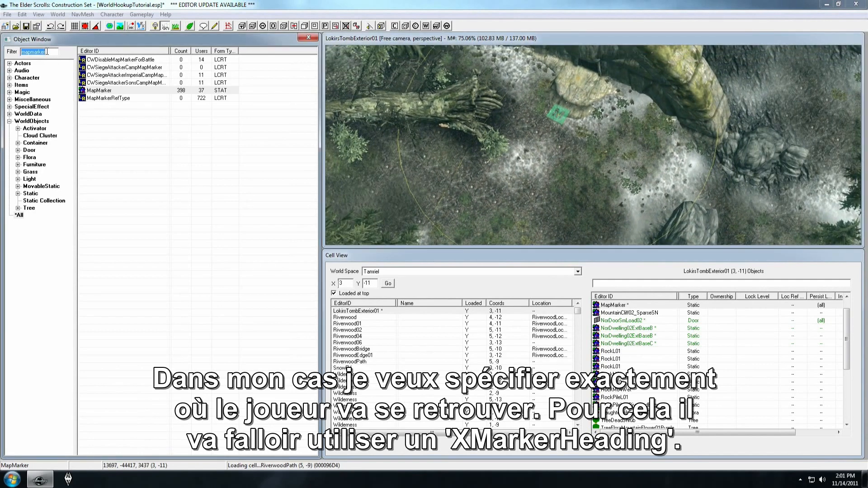
pyautogui.write('xmarkerhe')
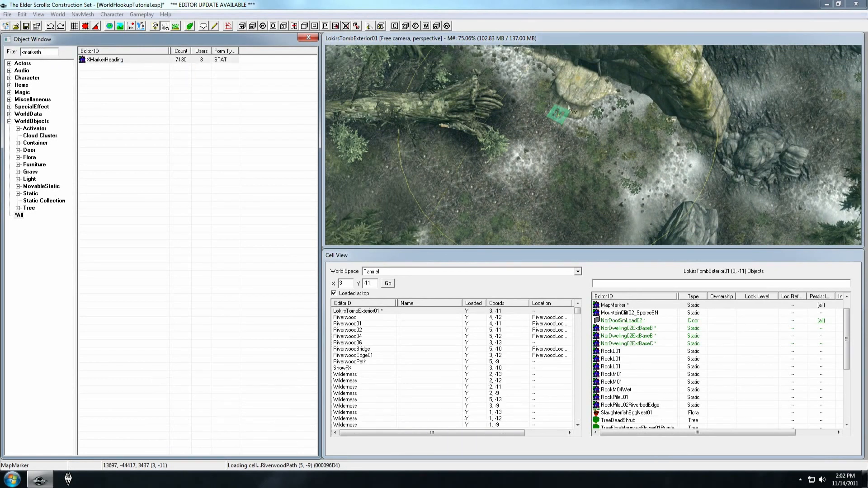
pyautogui.moveTo(543, 210); pyautogui.dragTo(548, 216)
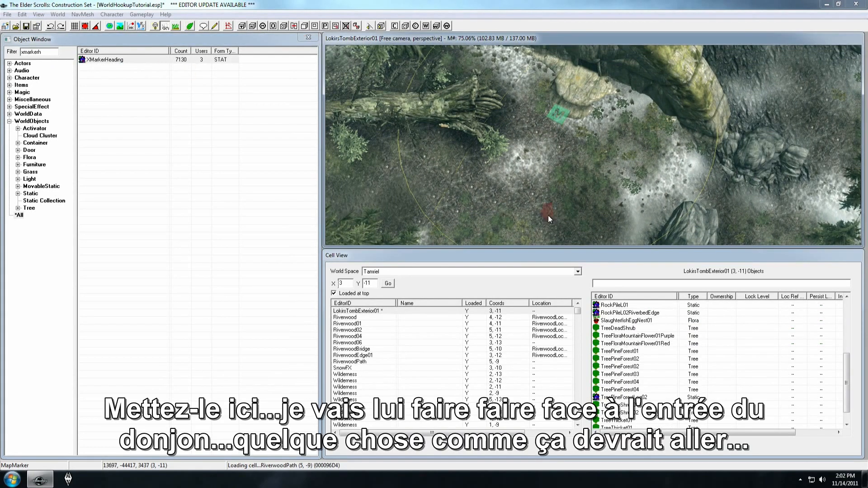
pyautogui.press('shift')
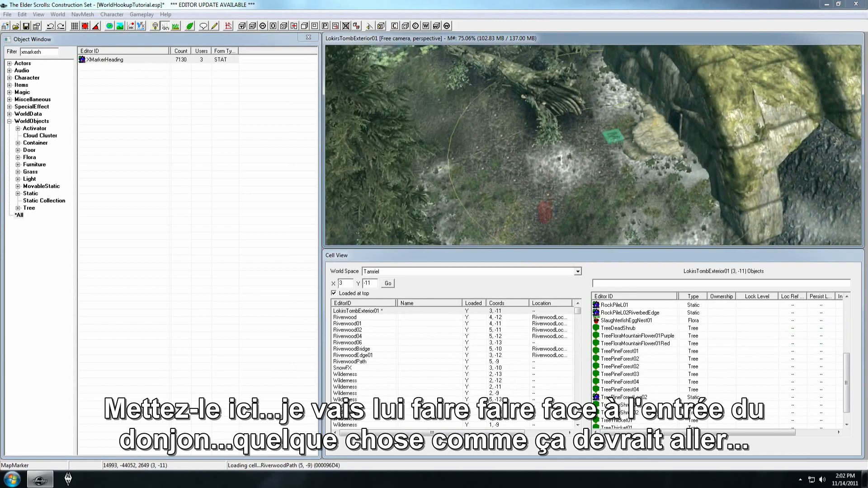
pyautogui.press('shift')
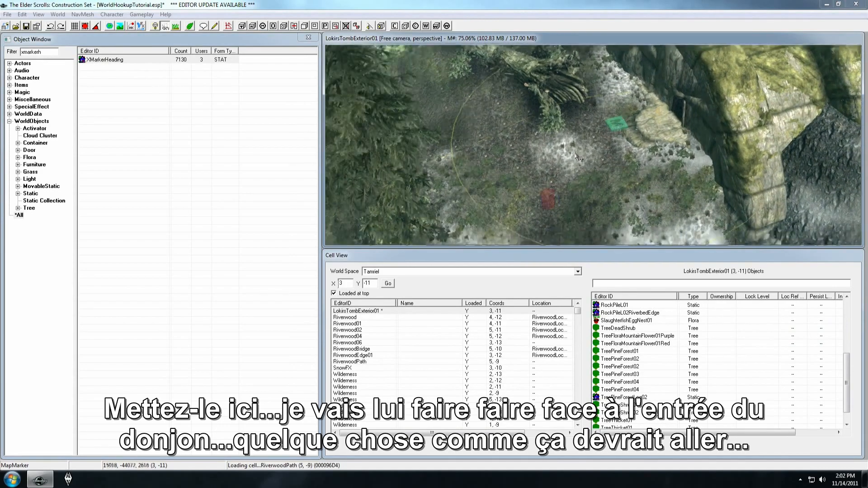
pyautogui.press('shift')
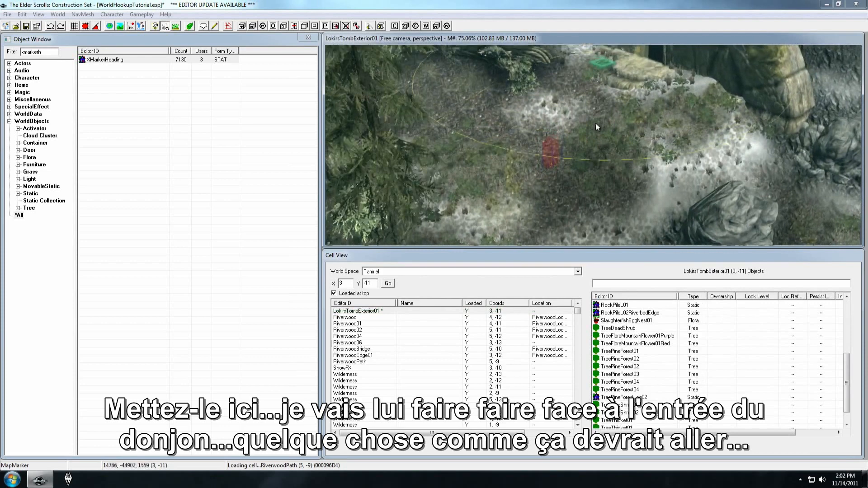
# Add a linked reference from the map marker to the XMarkerHeading, picked in the render view, with keyword NONE
pyautogui.doubleClick(594, 78)
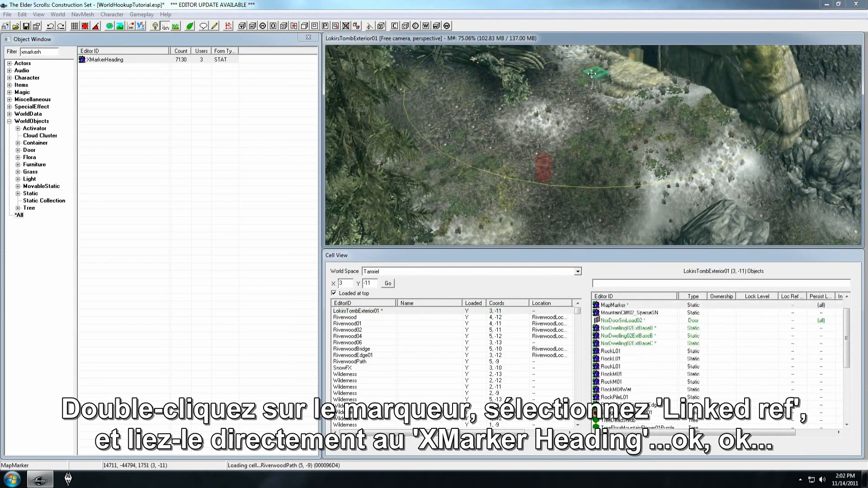
pyautogui.click(438, 189)
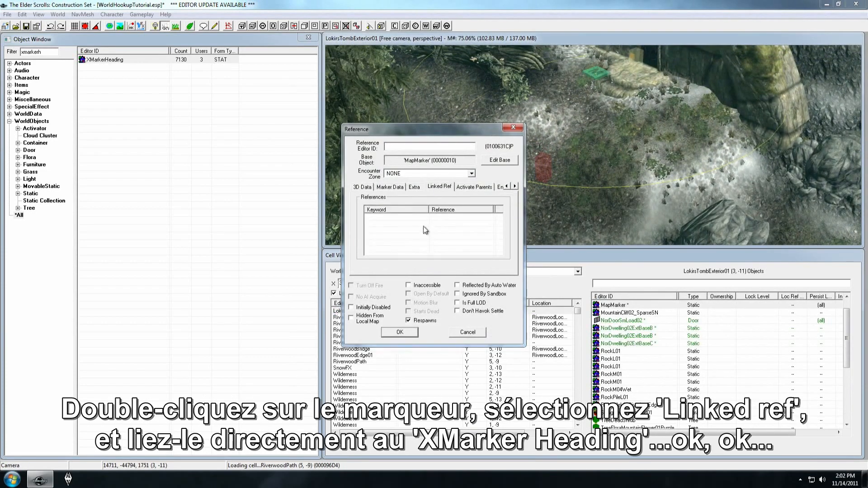
pyautogui.doubleClick(419, 229)
pyautogui.click(411, 159)
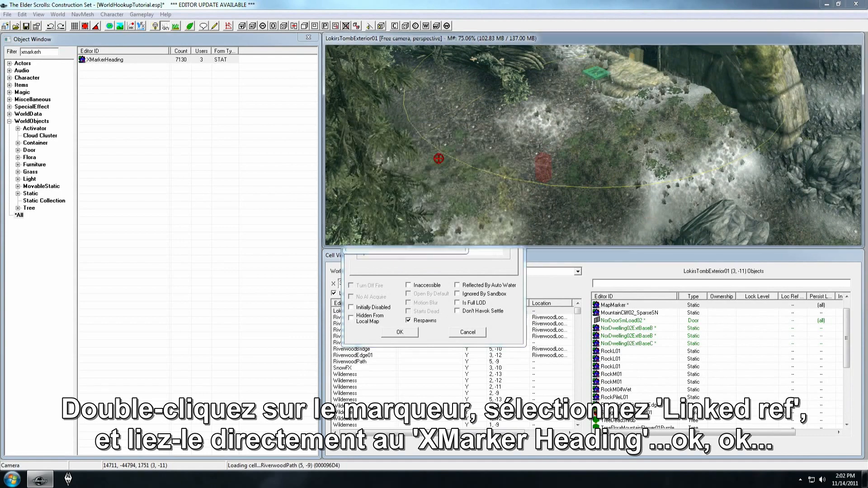
pyautogui.doubleClick(544, 166)
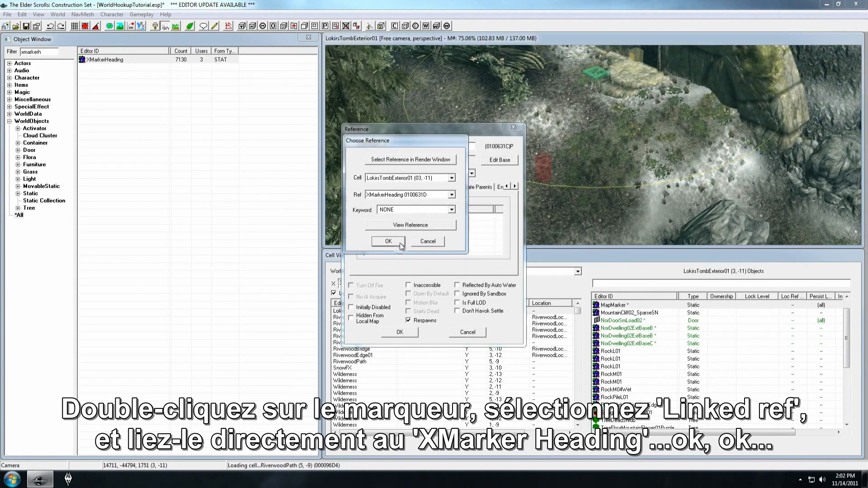
pyautogui.click(384, 242)
pyautogui.click(396, 331)
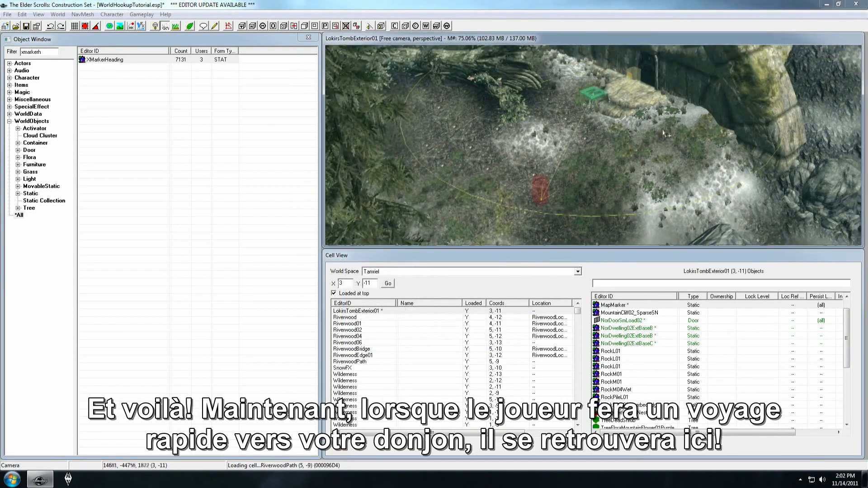